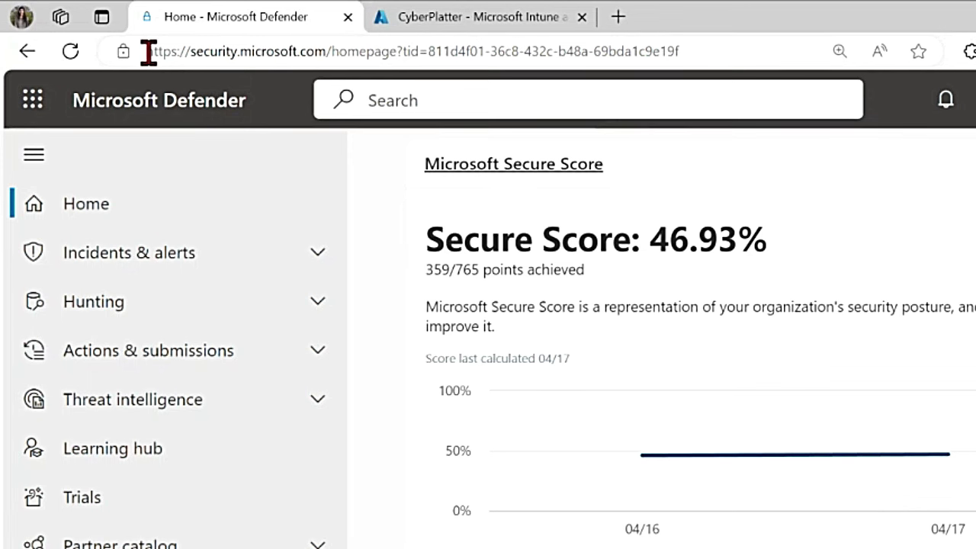
Open the Defender portal's Settings > Endpoints page, showing Advanced features
{"action": "left_click_drag", "start_coordinate": [148, 52], "coordinate": [333, 51]}
{"action": "scroll", "coordinate": [252, 450], "scroll_direction": "down", "scroll_amount": 10}
{"action": "scroll", "coordinate": [253, 453], "scroll_direction": "down", "scroll_amount": 5}
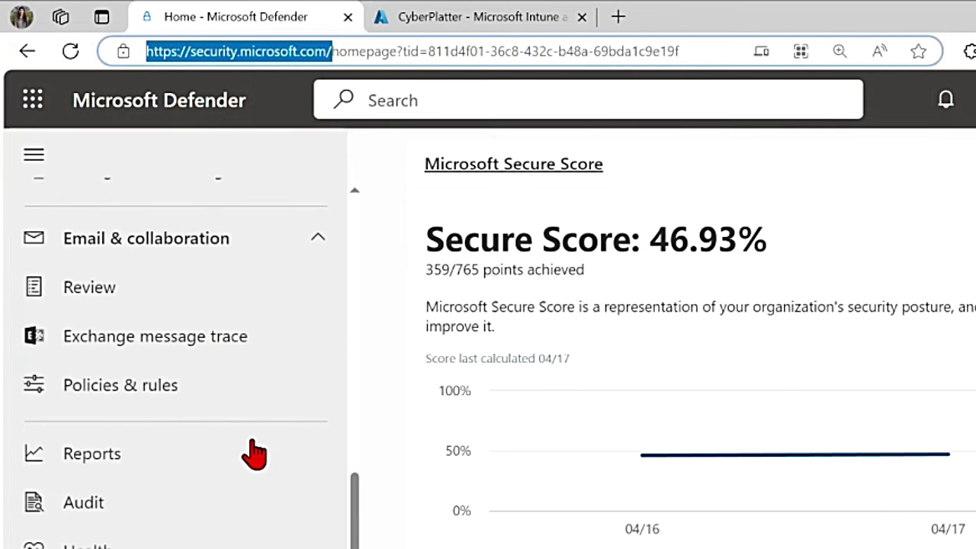
{"action": "left_click", "coordinate": [92, 513]}
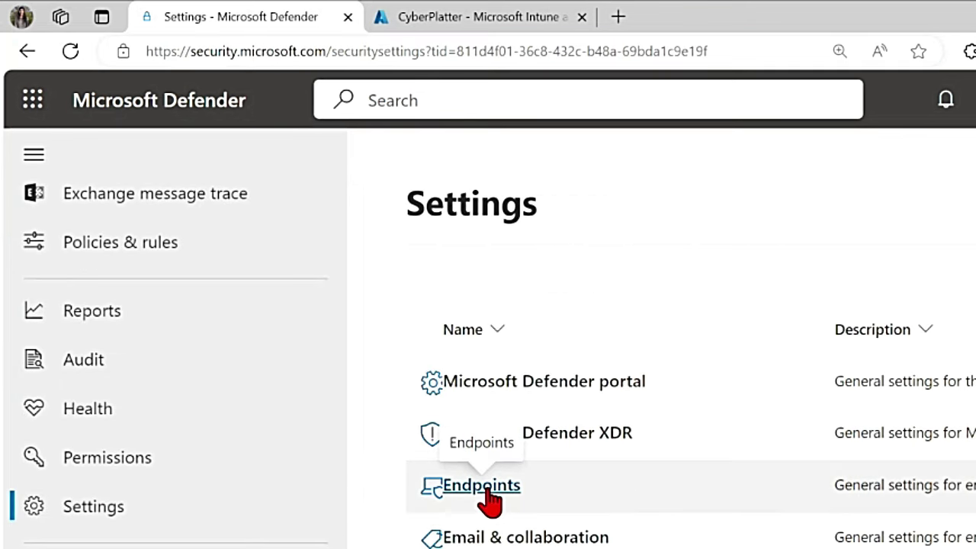
{"action": "left_click", "coordinate": [490, 500]}
{"action": "scroll", "coordinate": [568, 511], "scroll_direction": "down", "scroll_amount": 3}
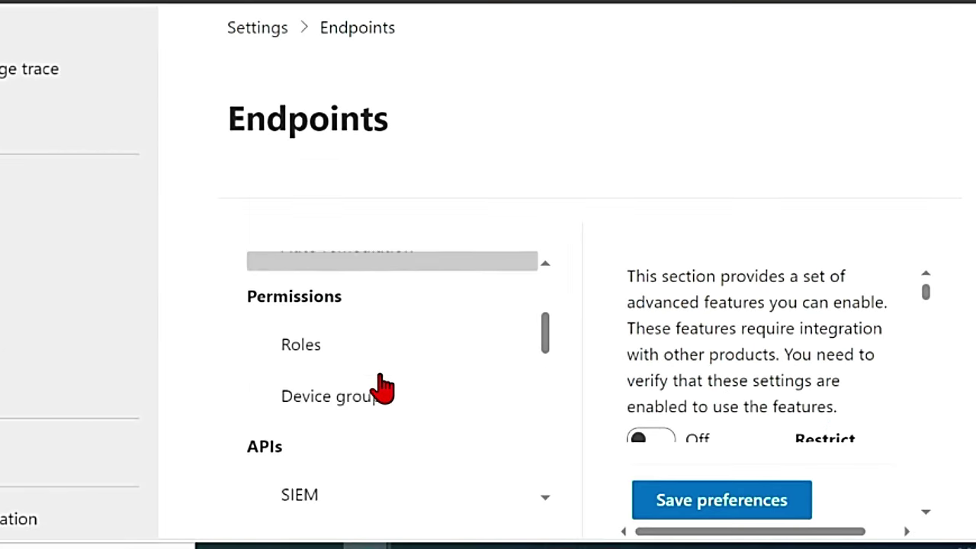
{"action": "scroll", "coordinate": [381, 389], "scroll_direction": "down", "scroll_amount": 10}
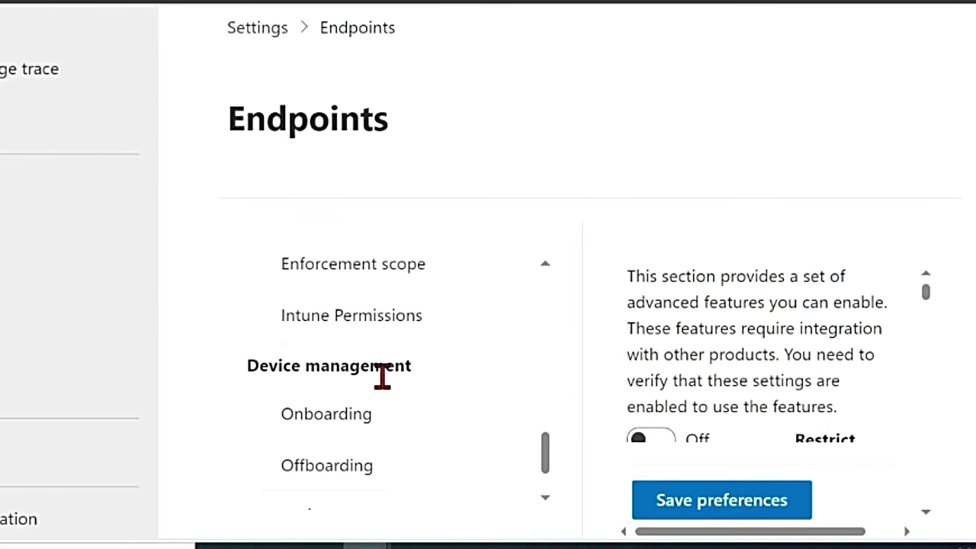
On Onboarding, keep Windows 10 and 11 and choose Mobile Device Management / Microsoft Intune deployment
{"action": "left_click", "coordinate": [338, 388]}
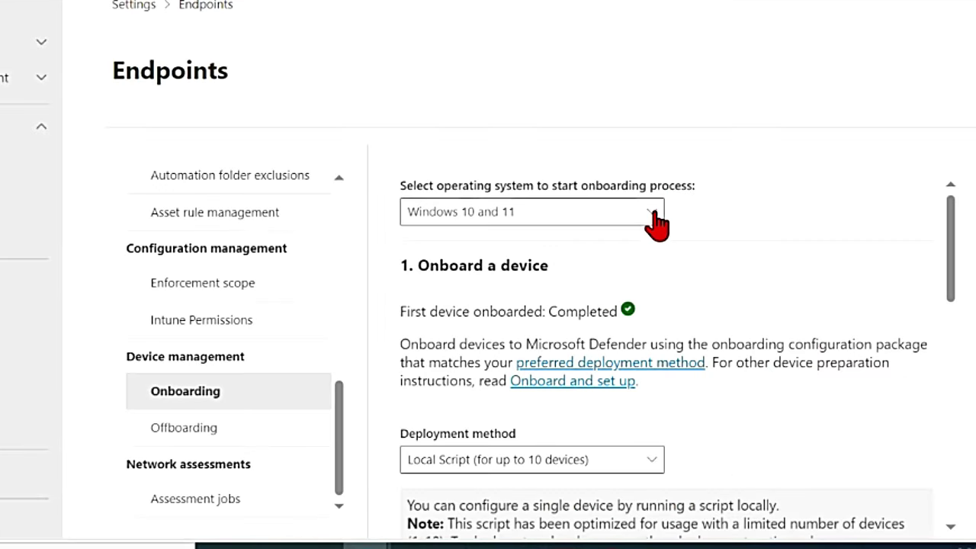
{"action": "left_click", "coordinate": [656, 221]}
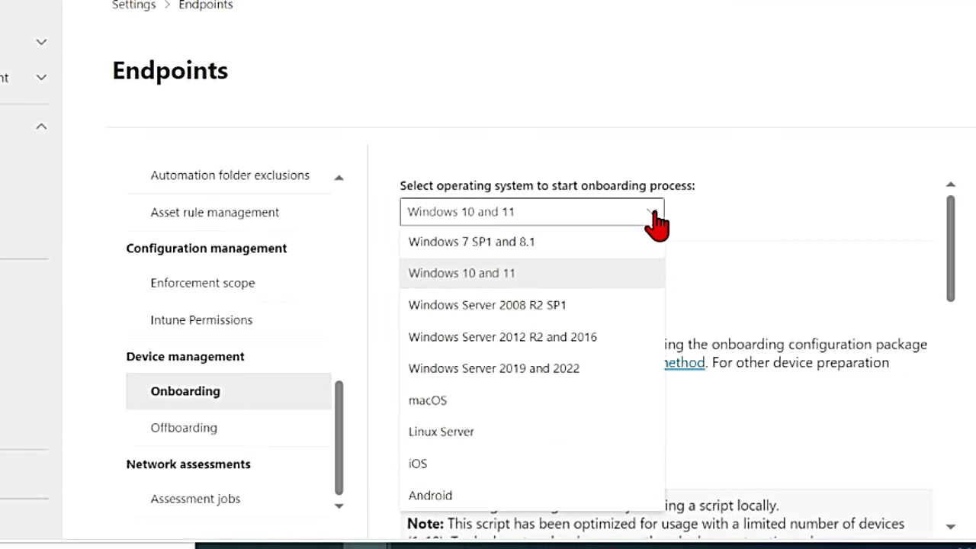
{"action": "left_click", "coordinate": [841, 241]}
{"action": "left_click", "coordinate": [654, 462]}
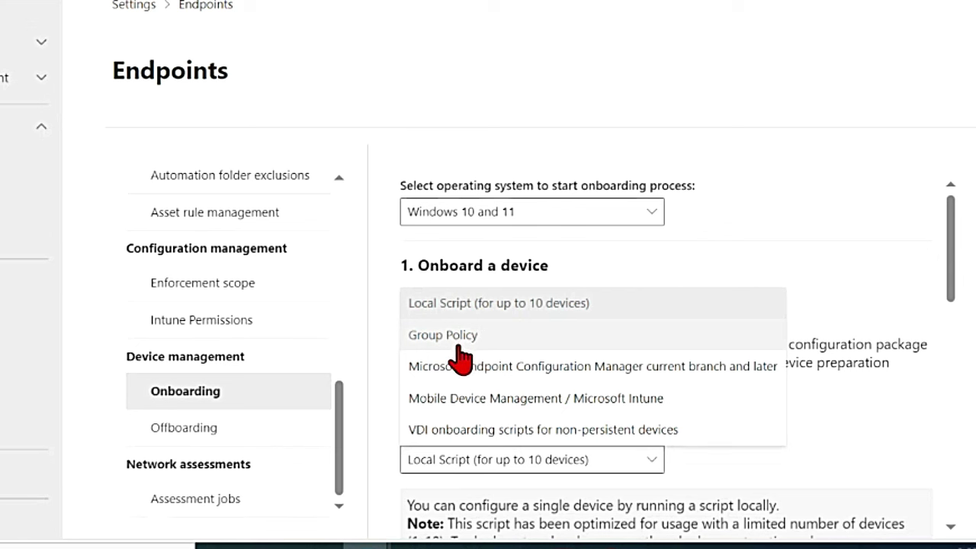
{"action": "left_click", "coordinate": [652, 217]}
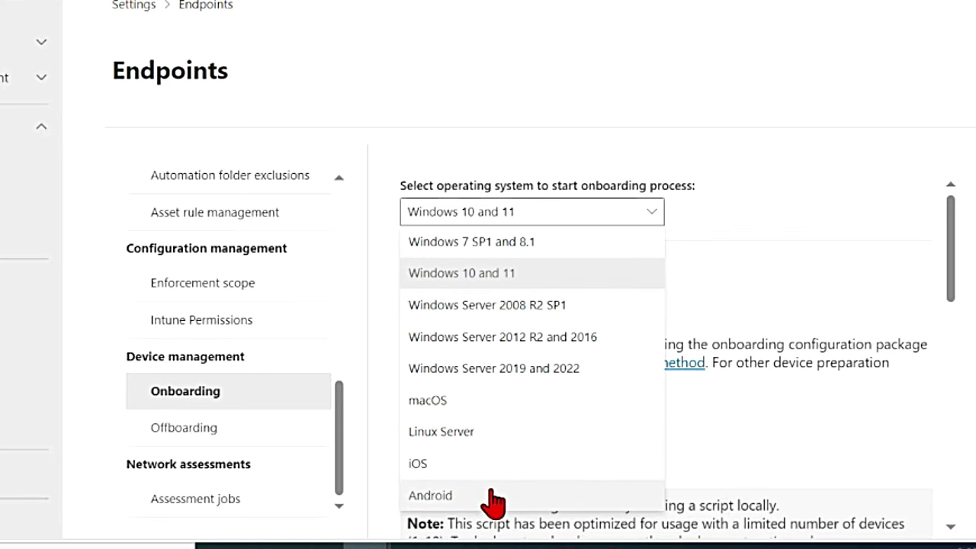
{"action": "scroll", "coordinate": [534, 427], "scroll_direction": "down", "scroll_amount": 2}
{"action": "left_click", "coordinate": [645, 349]}
{"action": "scroll", "coordinate": [687, 327], "scroll_direction": "down", "scroll_amount": 1}
{"action": "left_click", "coordinate": [647, 243]}
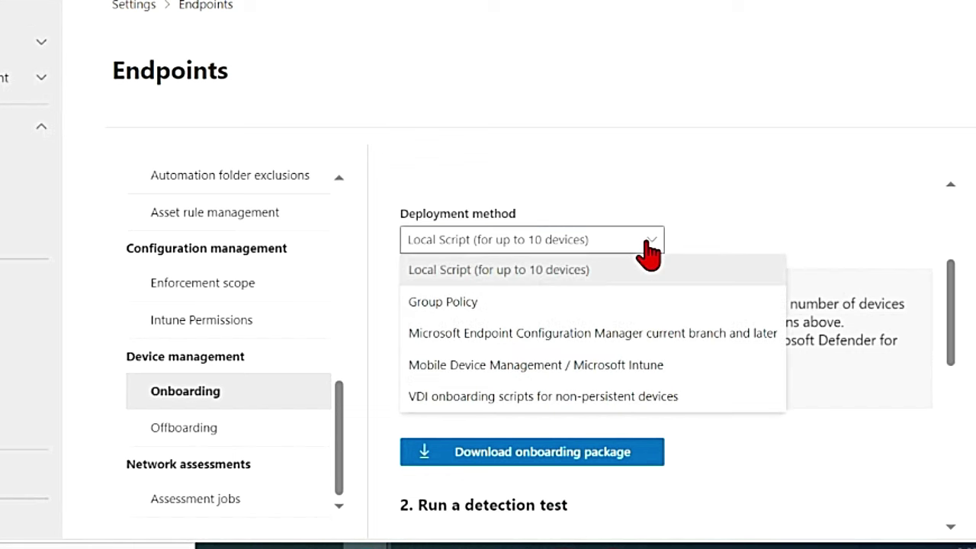
{"action": "left_click", "coordinate": [632, 371]}
{"action": "scroll", "coordinate": [568, 408], "scroll_direction": "down", "scroll_amount": 1}
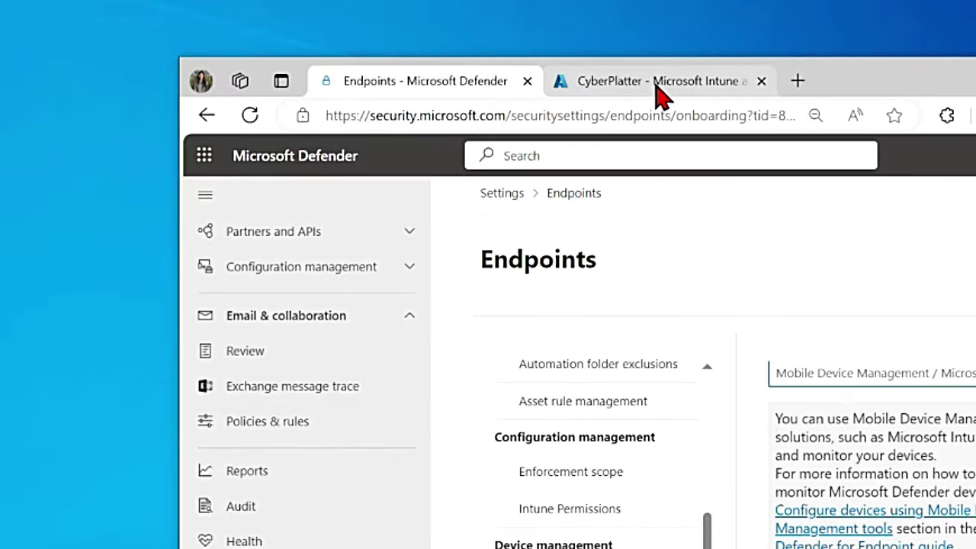
In Intune, open the Endpoint security Microsoft Defender for Endpoint connector setup
{"action": "left_click", "coordinate": [660, 95]}
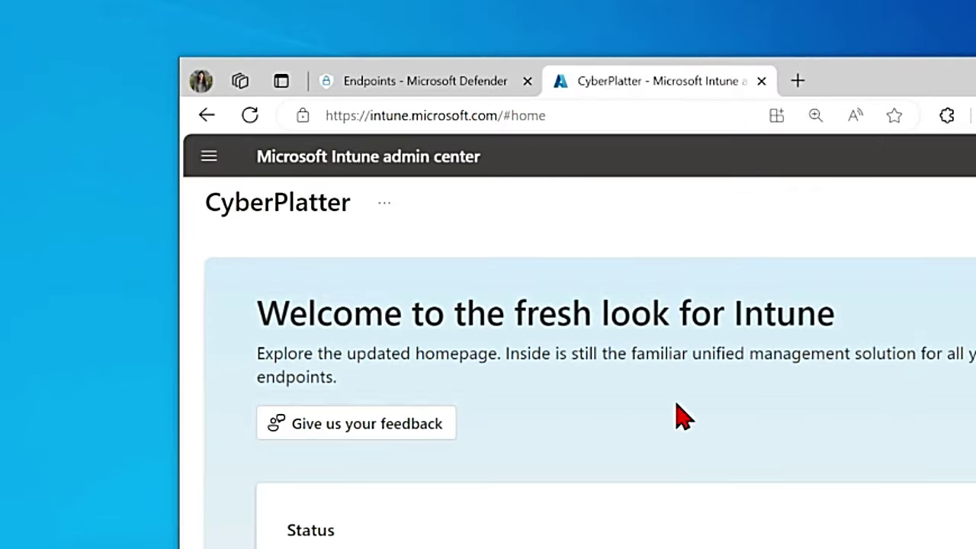
{"action": "left_click", "coordinate": [329, 406]}
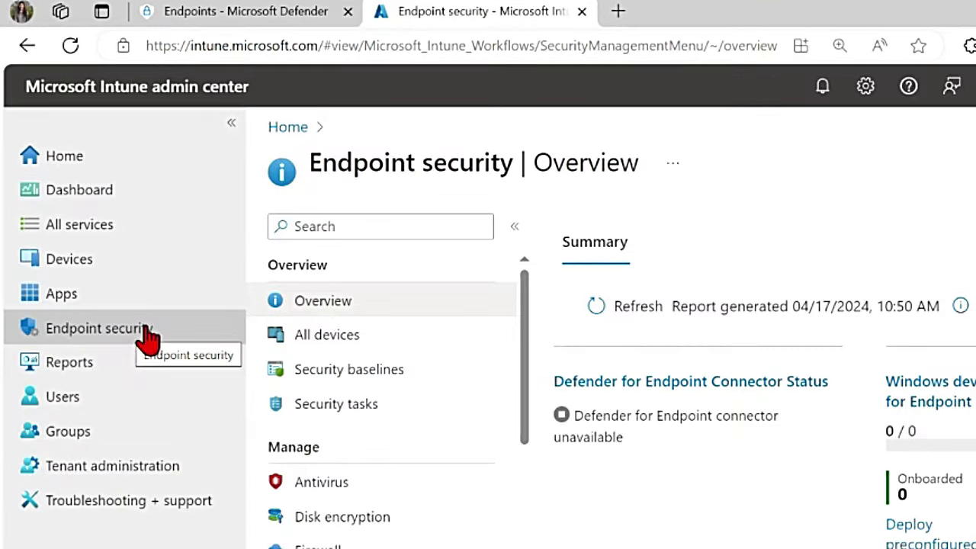
{"action": "left_click", "coordinate": [107, 343]}
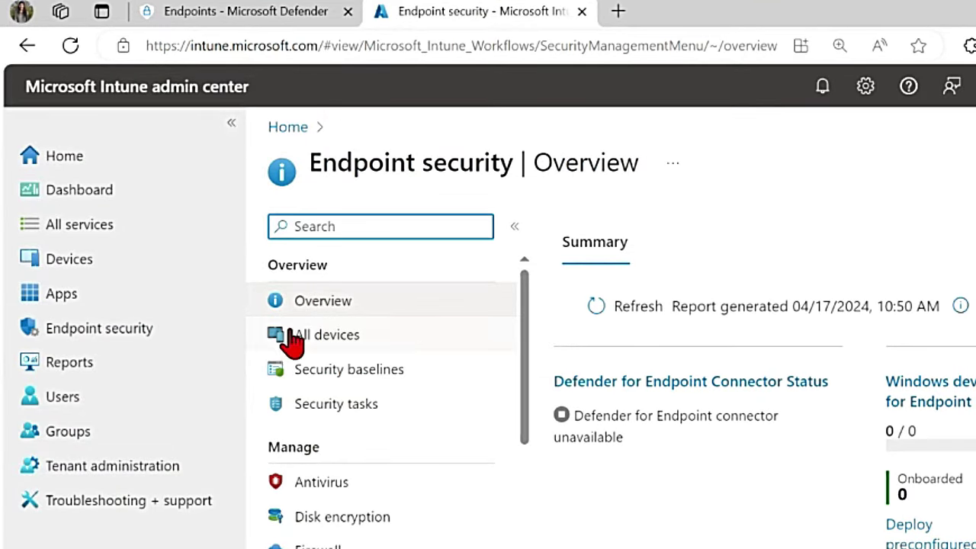
{"action": "scroll", "coordinate": [381, 386], "scroll_direction": "down", "scroll_amount": 5}
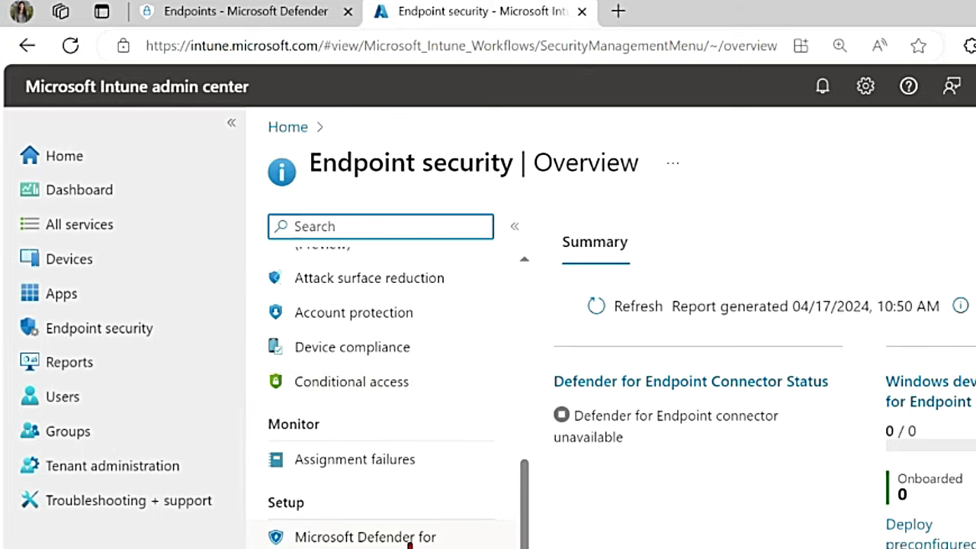
{"action": "left_click", "coordinate": [410, 538]}
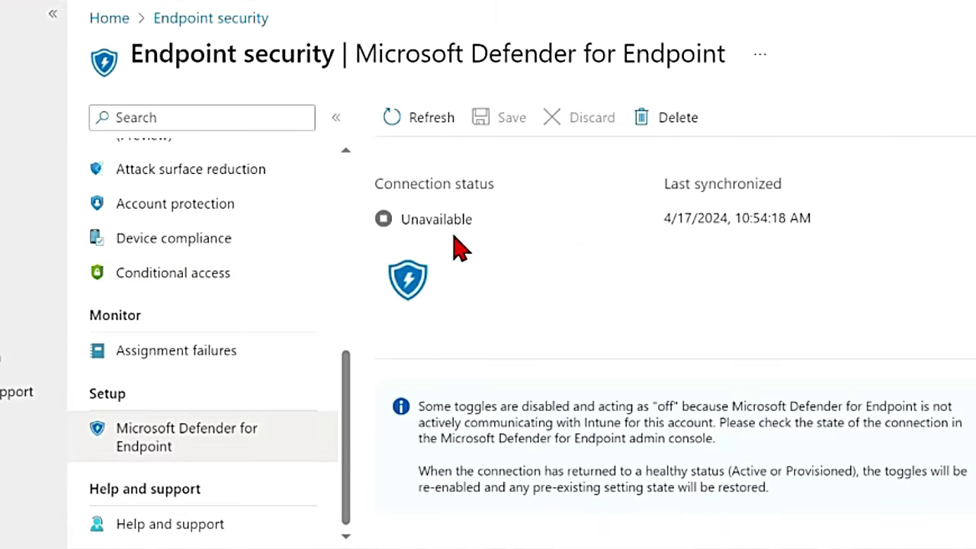
Point out the Unavailable connection status and the note that Defender isn't communicating with Intune
{"action": "left_click_drag", "start_coordinate": [379, 181], "coordinate": [497, 181]}
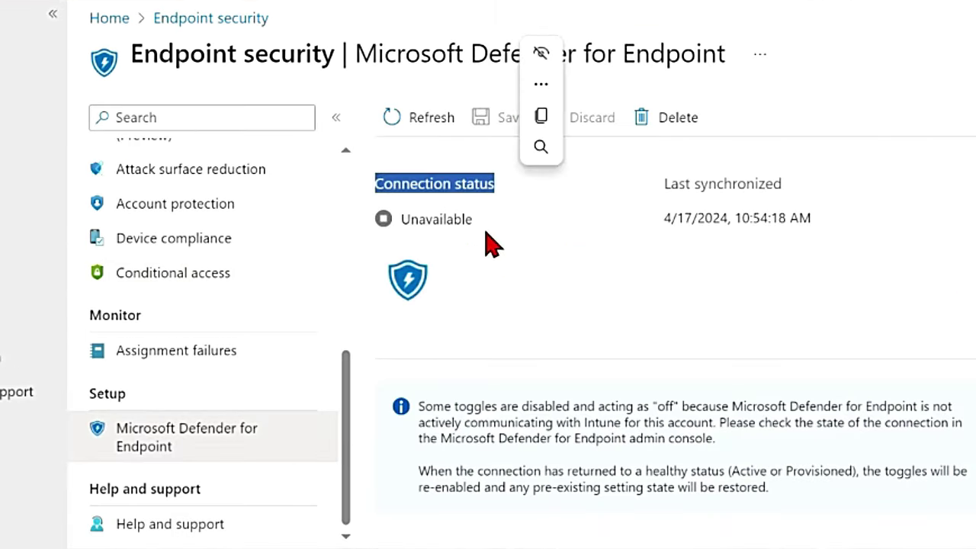
{"action": "left_click_drag", "start_coordinate": [474, 219], "coordinate": [385, 225]}
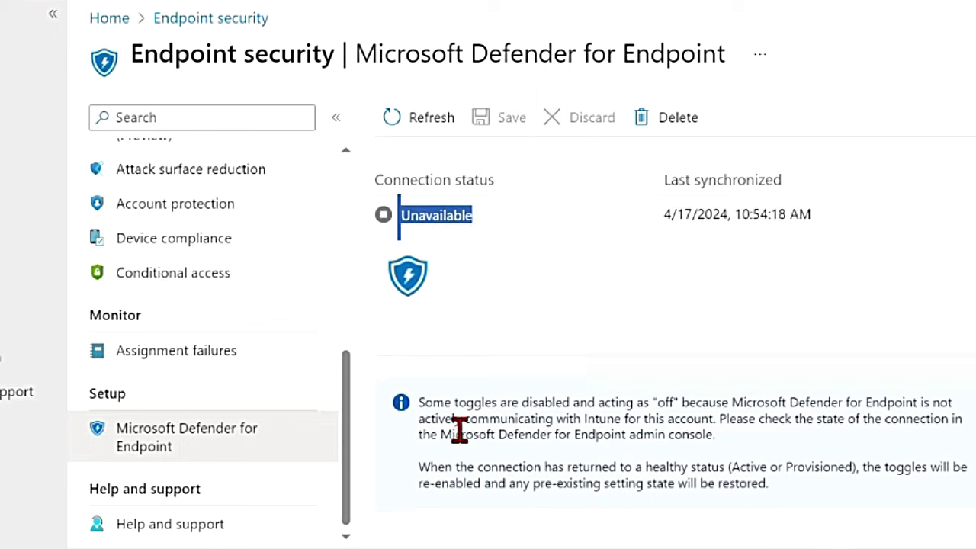
{"action": "scroll", "coordinate": [459, 429], "scroll_direction": "down", "scroll_amount": 1}
{"action": "left_click_drag", "start_coordinate": [424, 348], "coordinate": [711, 345]}
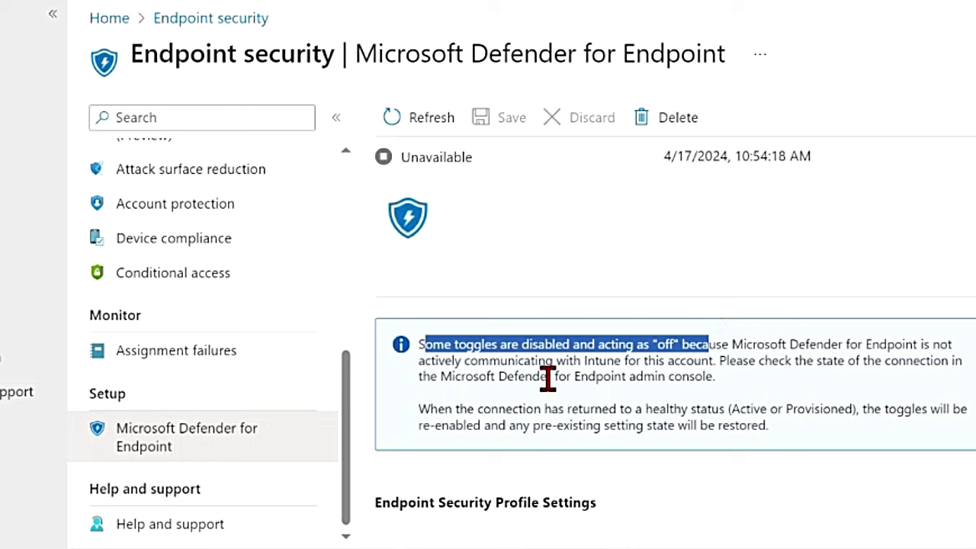
{"action": "left_click_drag", "start_coordinate": [432, 362], "coordinate": [711, 360]}
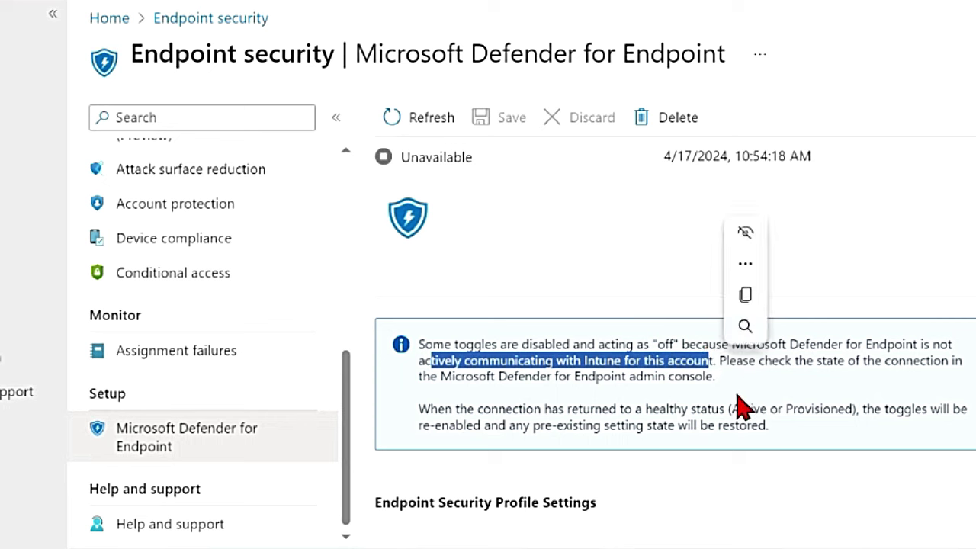
{"action": "left_click_drag", "start_coordinate": [759, 361], "coordinate": [949, 362]}
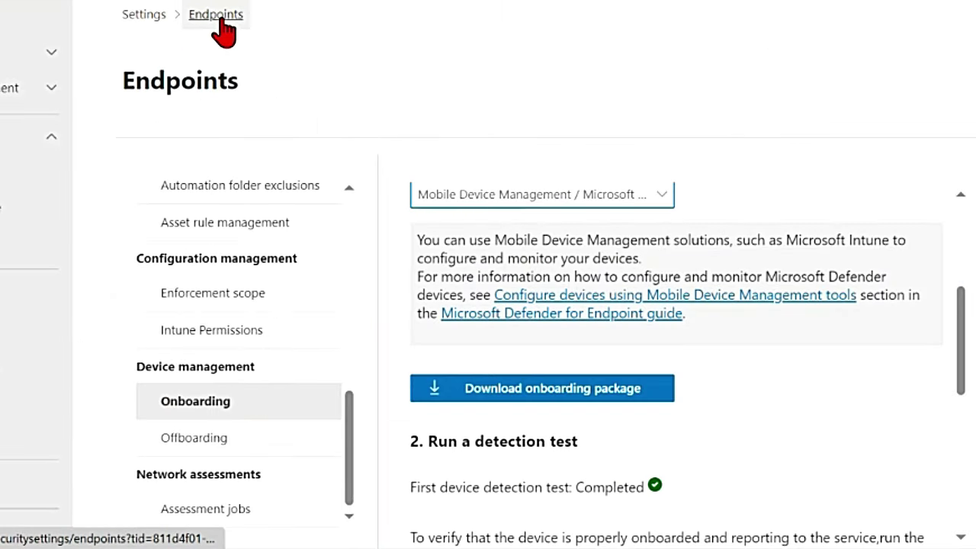
In Endpoints Advanced features, switch Microsoft Intune connection to On and save preferences
{"action": "scroll", "coordinate": [294, 359], "scroll_direction": "up", "scroll_amount": 10}
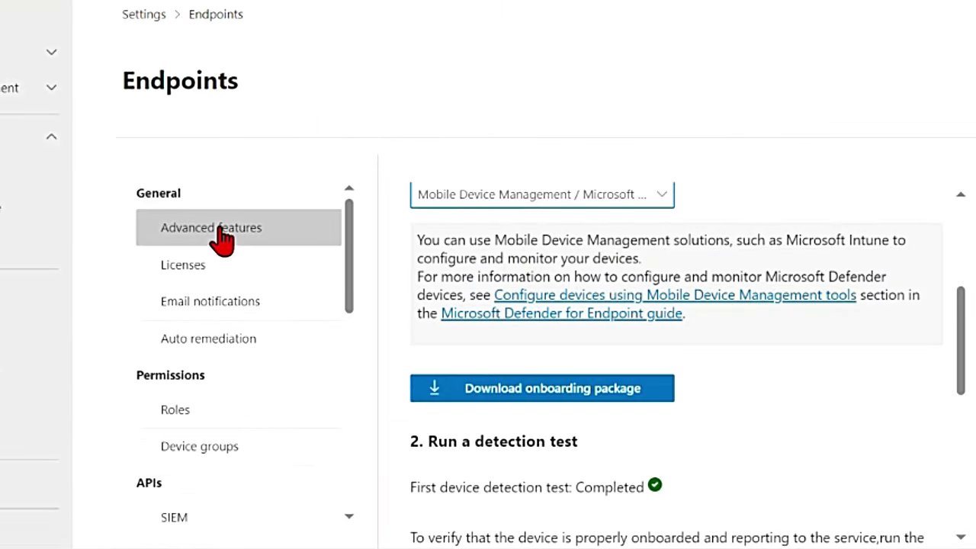
{"action": "left_click", "coordinate": [221, 233]}
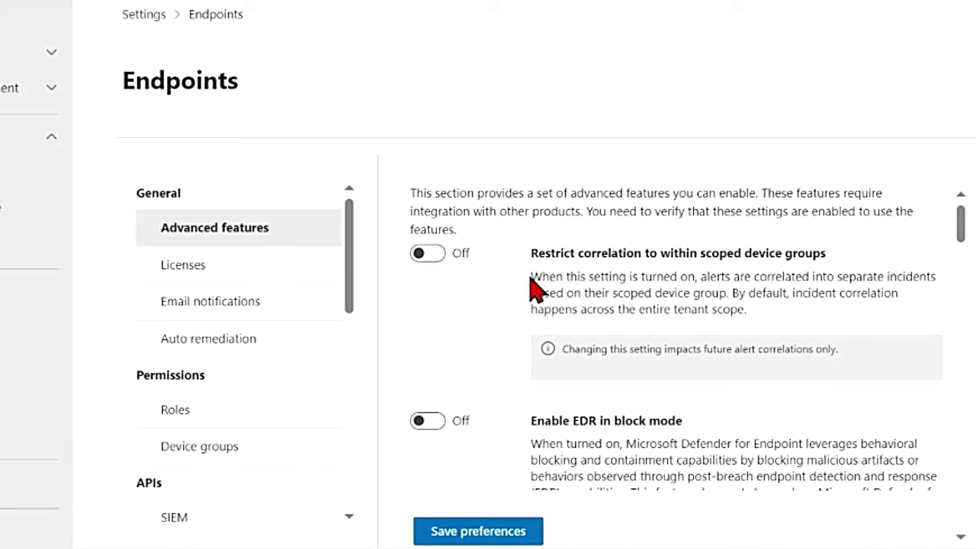
{"action": "scroll", "coordinate": [669, 336], "scroll_direction": "down", "scroll_amount": 12}
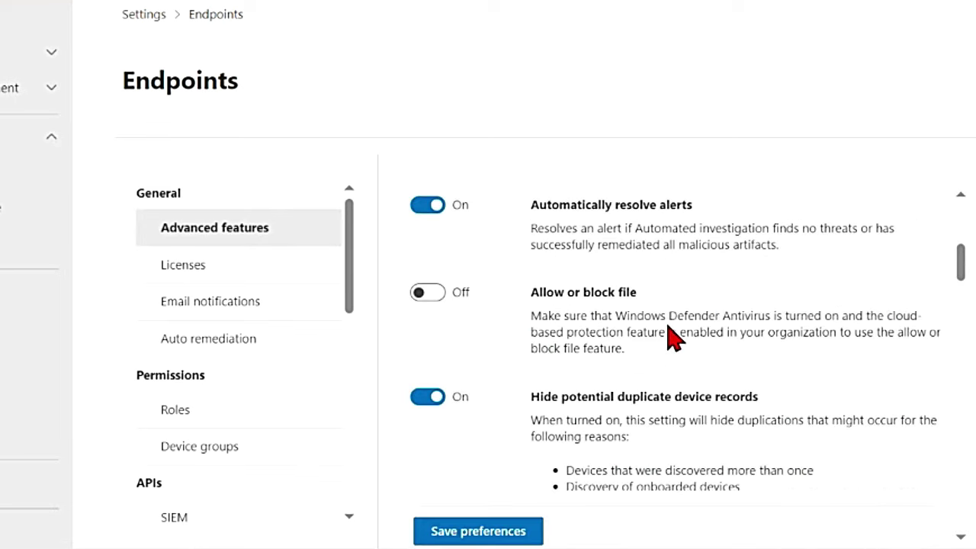
{"action": "scroll", "coordinate": [669, 336], "scroll_direction": "down", "scroll_amount": 10}
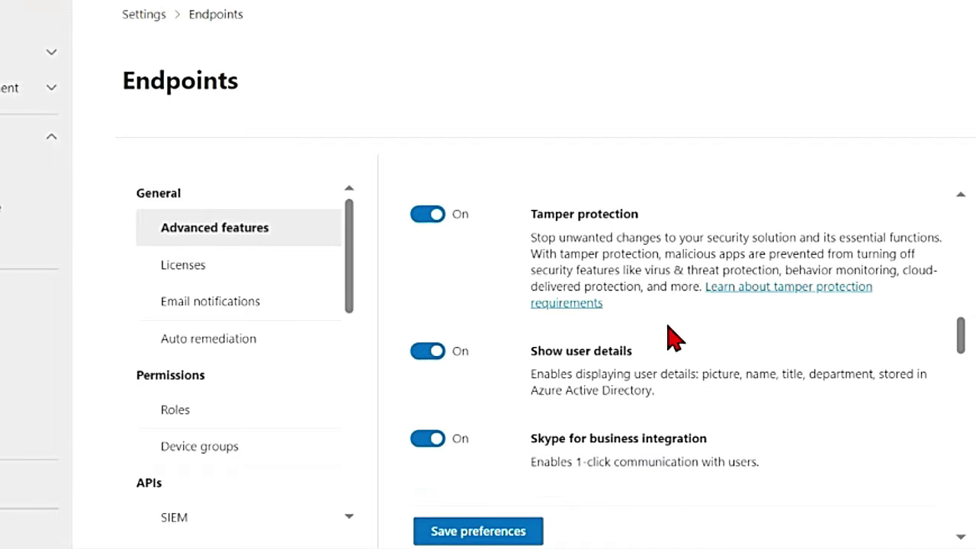
{"action": "scroll", "coordinate": [669, 335], "scroll_direction": "down", "scroll_amount": 10}
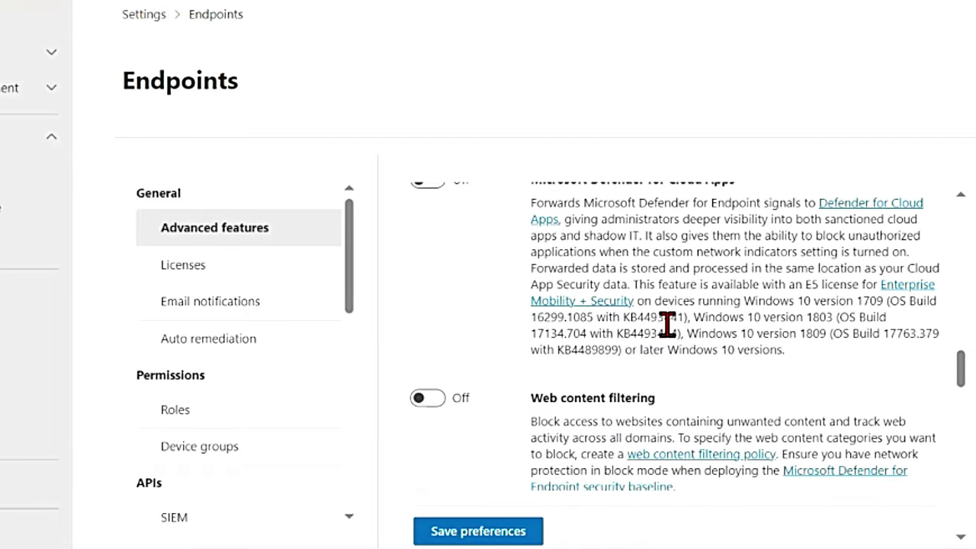
{"action": "scroll", "coordinate": [669, 336], "scroll_direction": "down", "scroll_amount": 8}
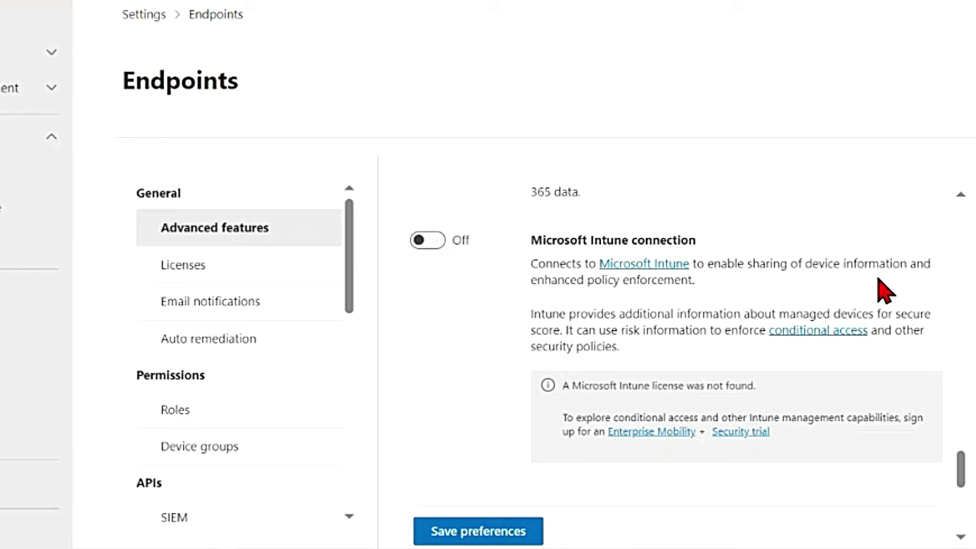
{"action": "left_click_drag", "start_coordinate": [538, 281], "coordinate": [746, 300]}
{"action": "left_click", "coordinate": [738, 297]}
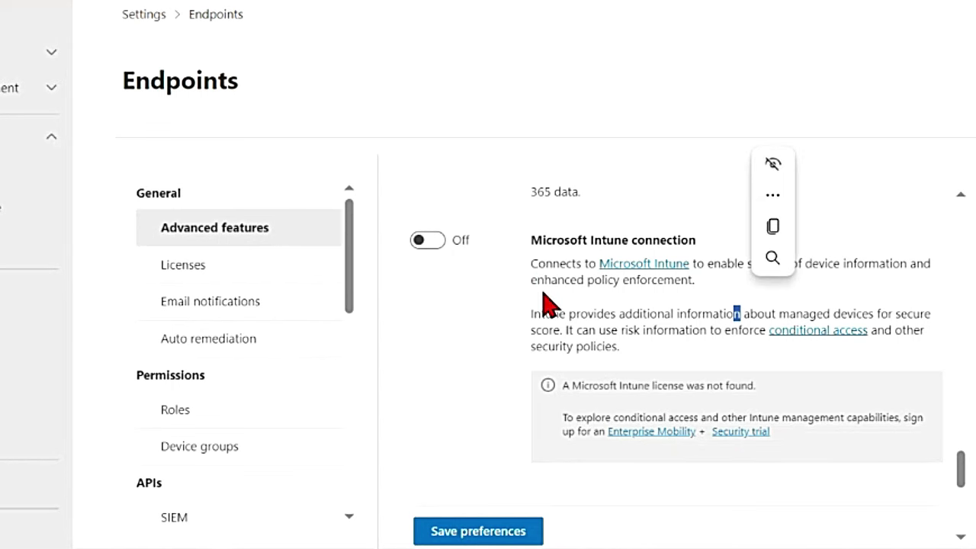
{"action": "left_click", "coordinate": [428, 241]}
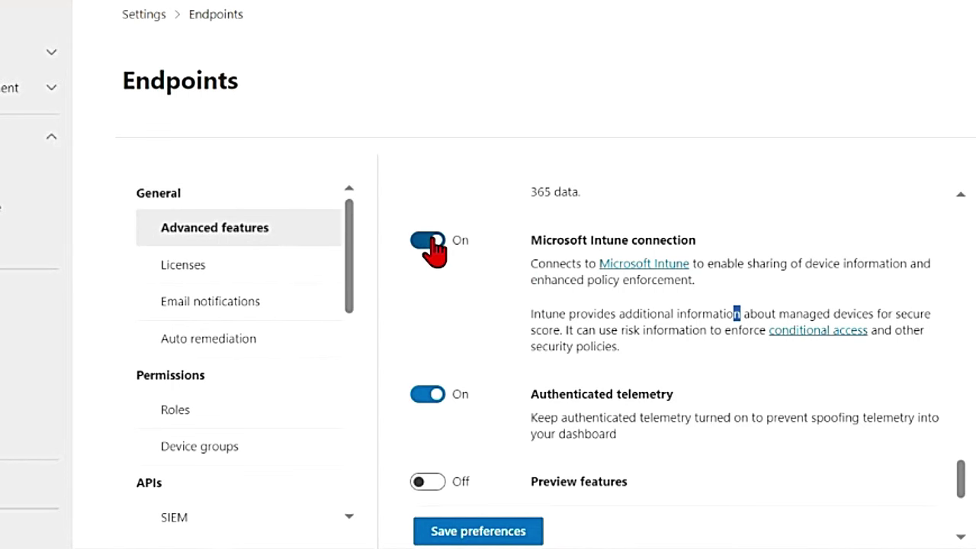
{"action": "left_click", "coordinate": [474, 532]}
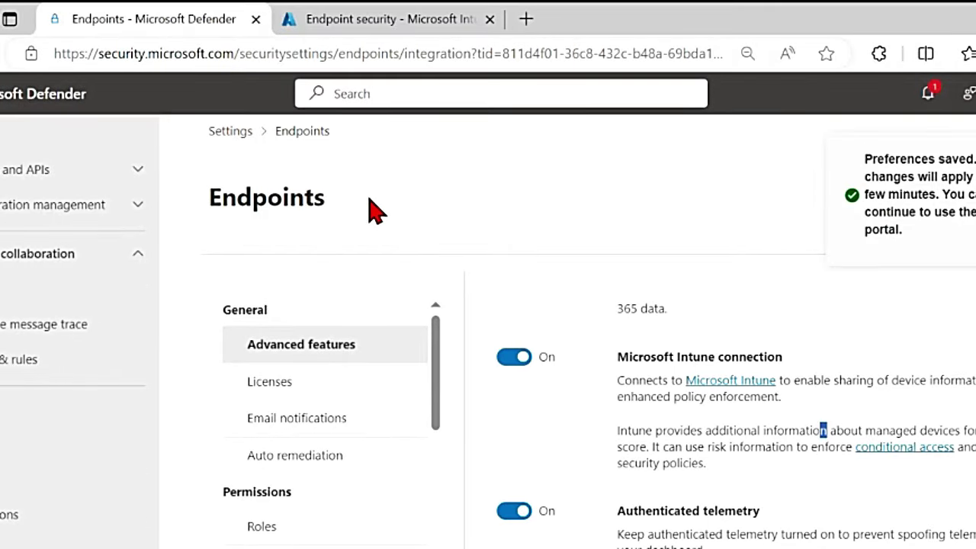
Refresh the Intune Defender connector so its connection status shows Available
{"action": "left_click", "coordinate": [397, 23]}
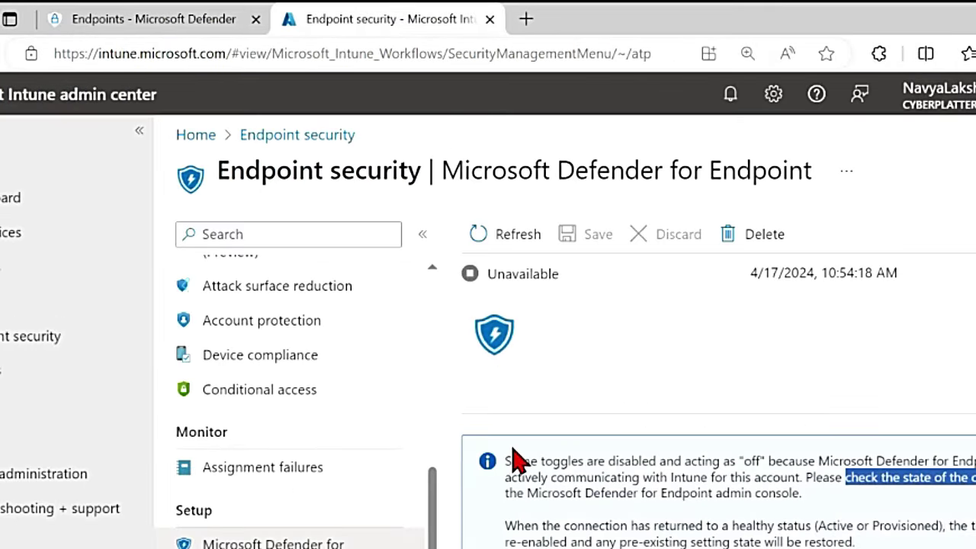
{"action": "left_click", "coordinate": [511, 242]}
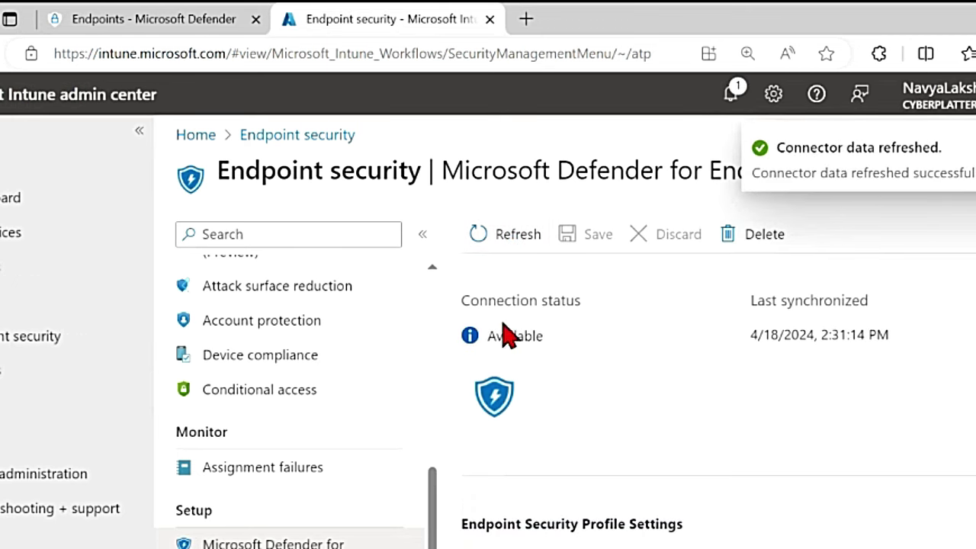
{"action": "triple_click", "coordinate": [488, 305]}
{"action": "left_click_drag", "start_coordinate": [462, 303], "coordinate": [599, 309]}
{"action": "left_click_drag", "start_coordinate": [556, 349], "coordinate": [475, 344]}
{"action": "left_click", "coordinate": [676, 451]}
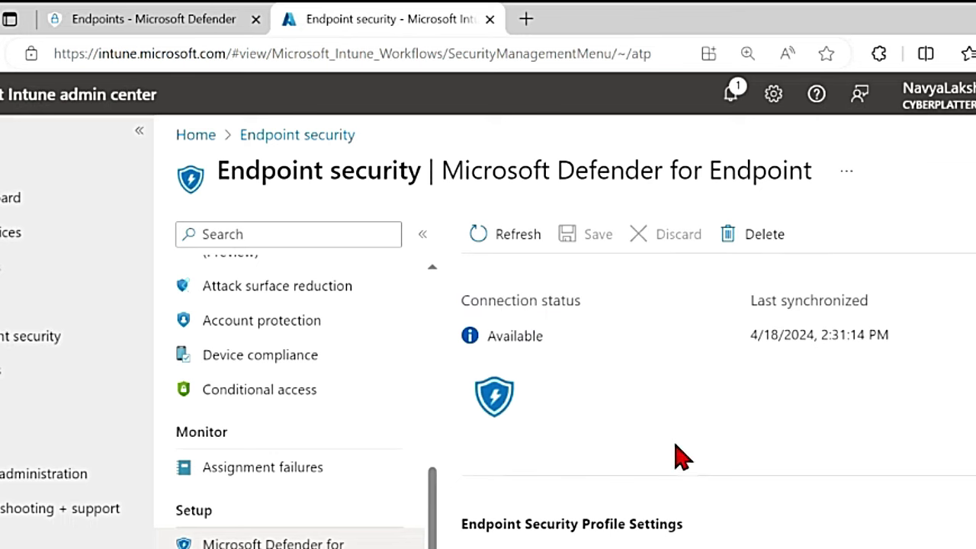
Turn on connecting Windows devices 10.0.15063 and above to Defender for Endpoint and save
{"action": "scroll", "coordinate": [681, 456], "scroll_direction": "down", "scroll_amount": 5}
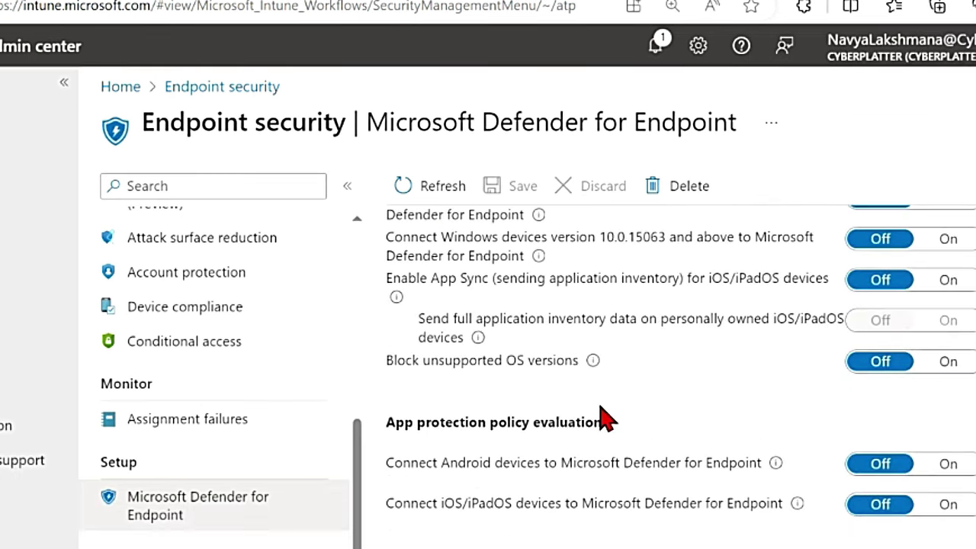
{"action": "scroll", "coordinate": [605, 418], "scroll_direction": "down", "scroll_amount": 2}
{"action": "scroll", "coordinate": [605, 422], "scroll_direction": "up", "scroll_amount": 4}
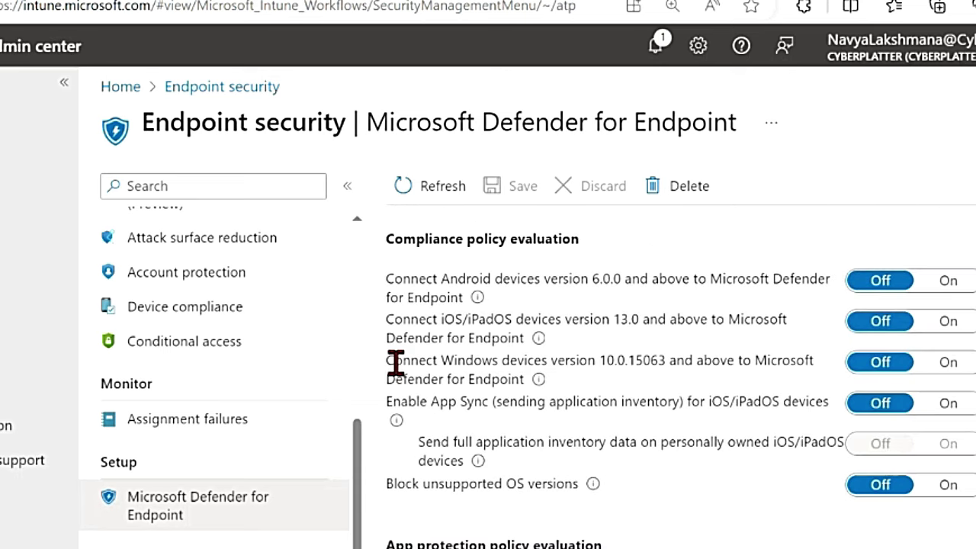
{"action": "left_click_drag", "start_coordinate": [387, 361], "coordinate": [519, 371]}
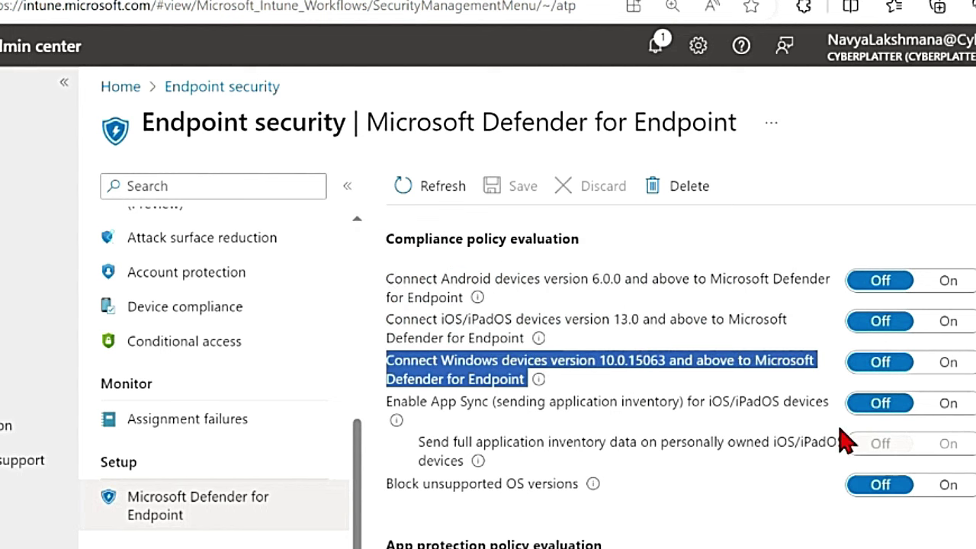
{"action": "left_click", "coordinate": [963, 374]}
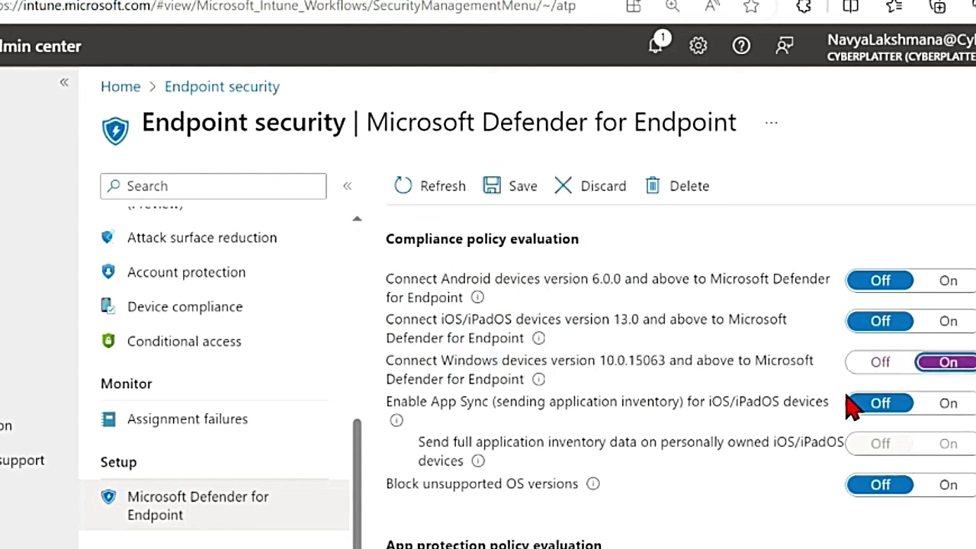
{"action": "scroll", "coordinate": [725, 405], "scroll_direction": "down", "scroll_amount": 3}
{"action": "scroll", "coordinate": [726, 405], "scroll_direction": "up", "scroll_amount": 4}
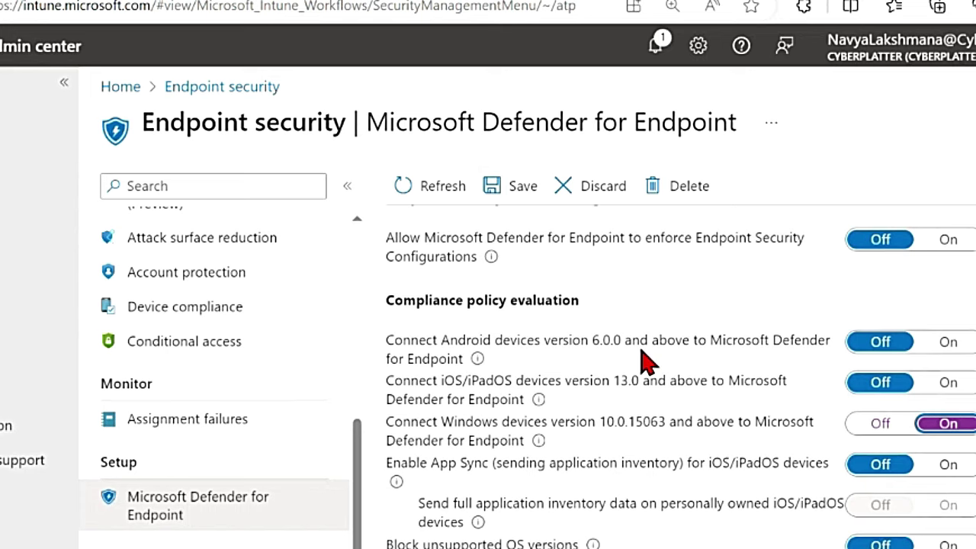
{"action": "left_click", "coordinate": [520, 194]}
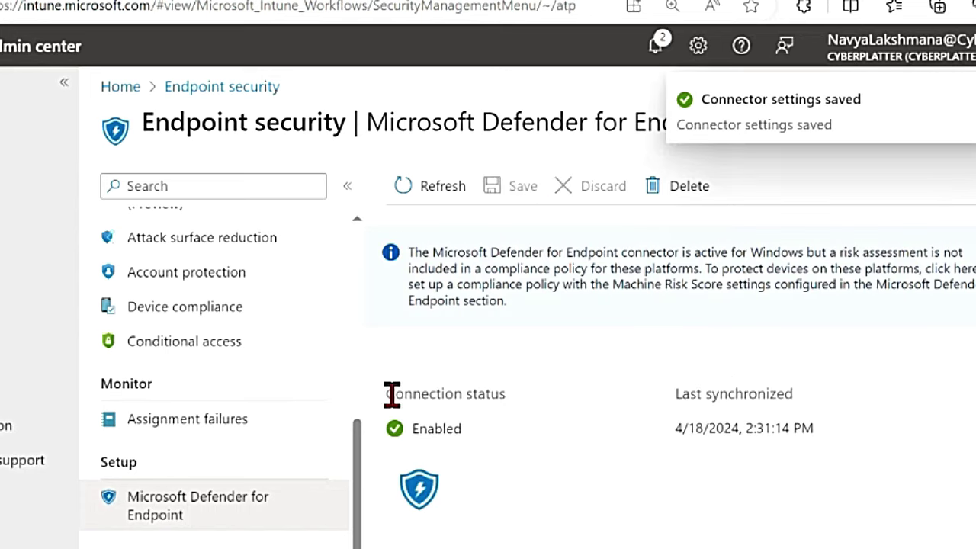
Point out the connector's Enabled connection status
{"action": "left_click_drag", "start_coordinate": [390, 394], "coordinate": [527, 420]}
{"action": "left_click", "coordinate": [470, 449]}
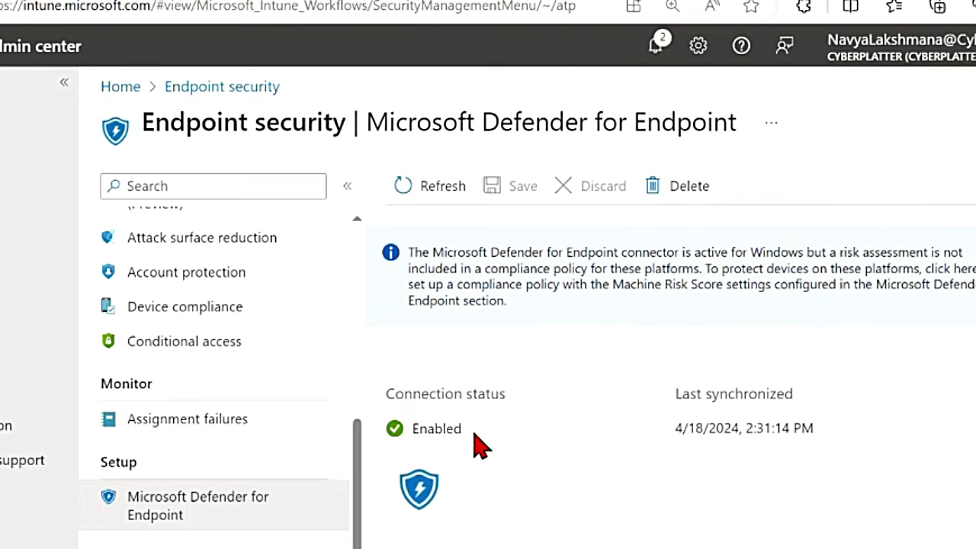
{"action": "left_click_drag", "start_coordinate": [473, 437], "coordinate": [395, 392]}
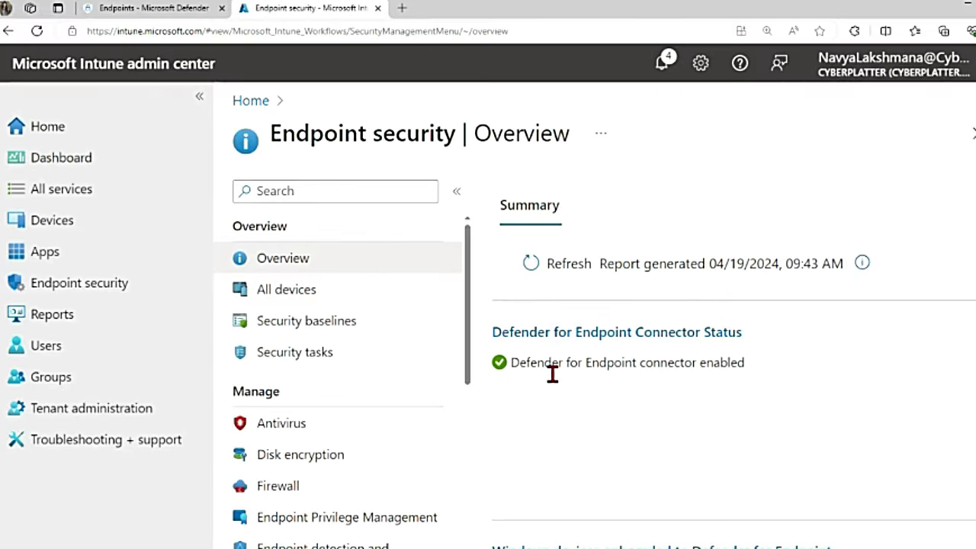
Open the Endpoint detection and response page, noting the connector enabled message and empty policy list
{"action": "scroll", "coordinate": [404, 443], "scroll_direction": "down", "scroll_amount": 3}
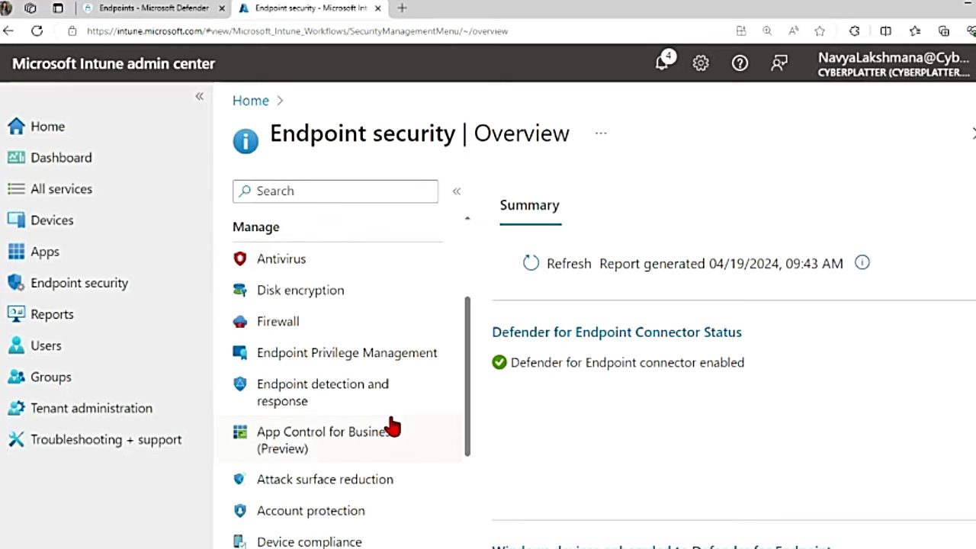
{"action": "scroll", "coordinate": [393, 427], "scroll_direction": "down", "scroll_amount": 1}
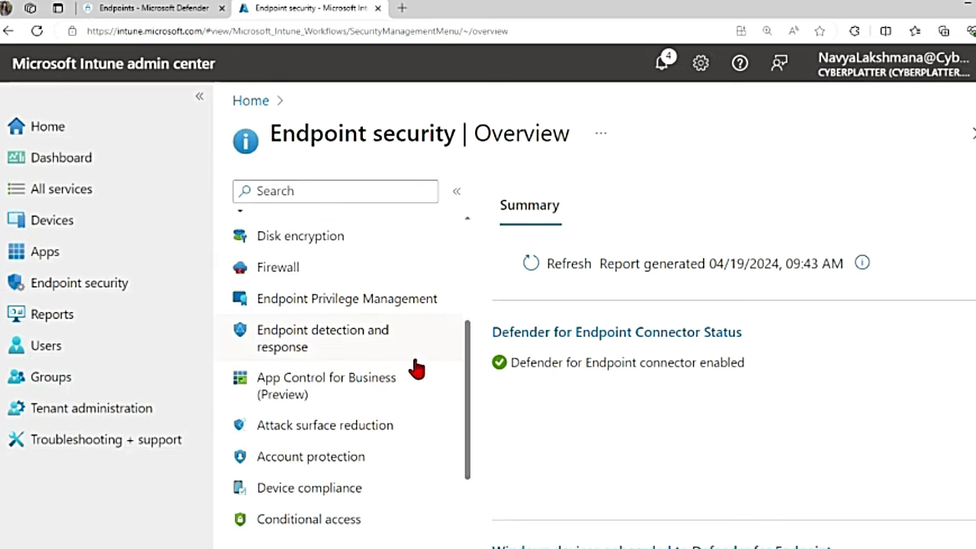
{"action": "scroll", "coordinate": [416, 369], "scroll_direction": "up", "scroll_amount": 2}
{"action": "scroll", "coordinate": [357, 379], "scroll_direction": "down", "scroll_amount": 2}
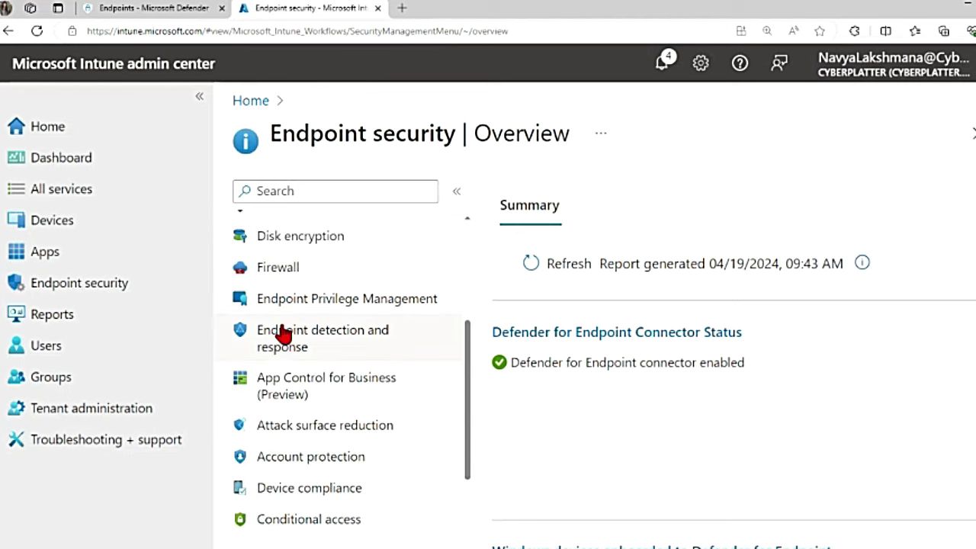
{"action": "left_click", "coordinate": [317, 348]}
{"action": "left_click_drag", "start_coordinate": [518, 288], "coordinate": [761, 302]}
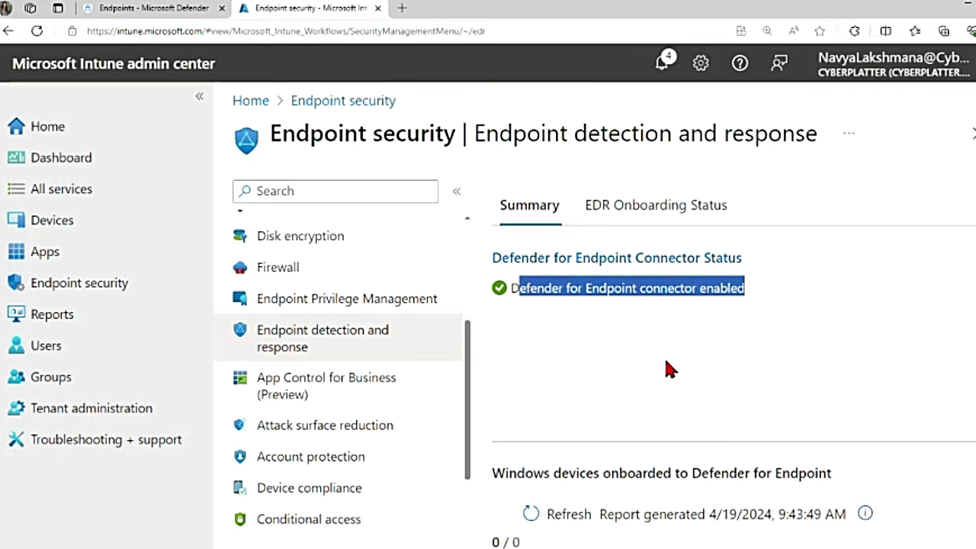
{"action": "scroll", "coordinate": [665, 356], "scroll_direction": "down", "scroll_amount": 5}
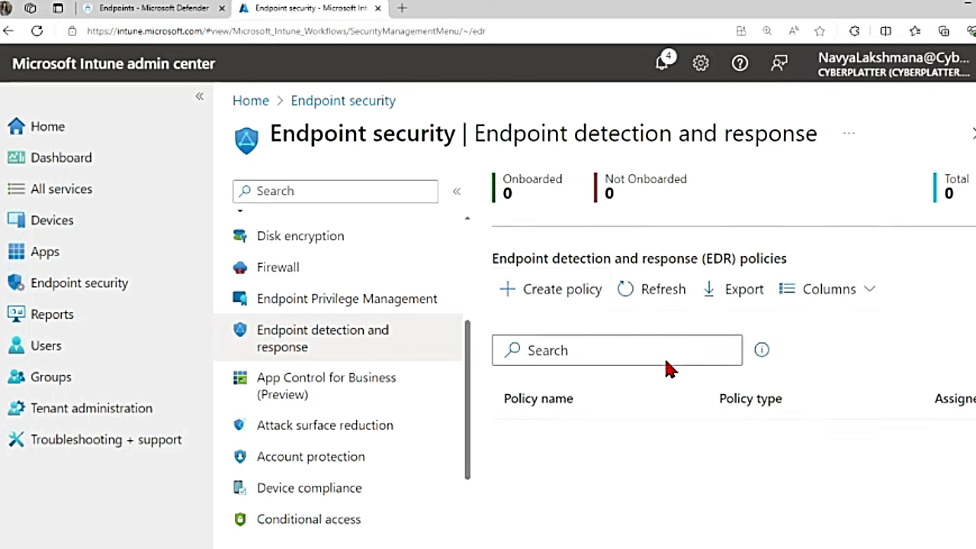
Create an Endpoint detection and response profile for Windows 10, Windows 11, and Windows Server
{"action": "left_click", "coordinate": [546, 289]}
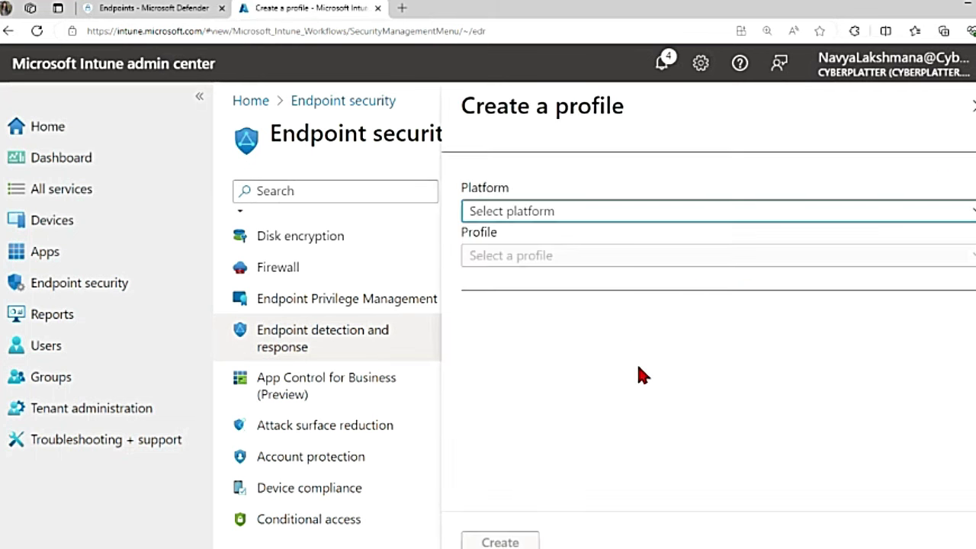
{"action": "left_click", "coordinate": [969, 215]}
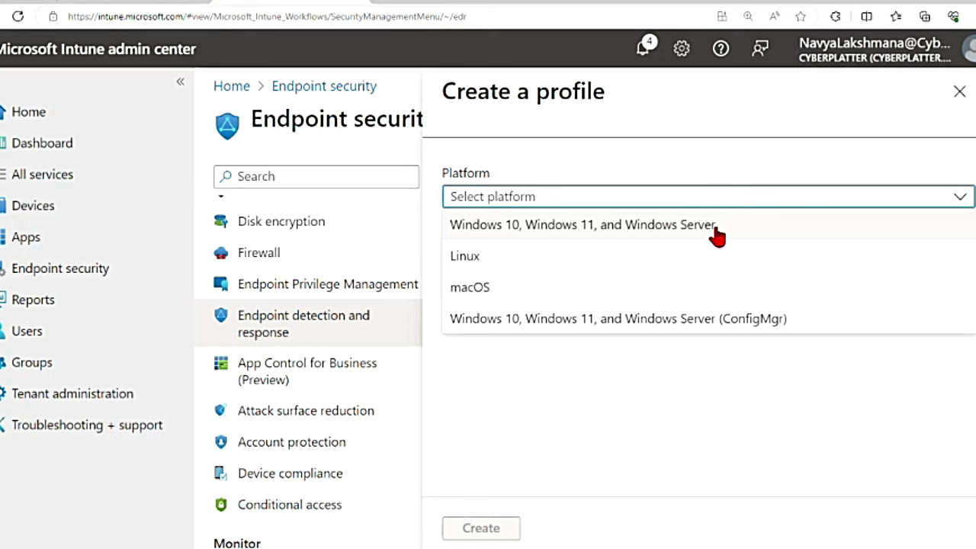
{"action": "left_click", "coordinate": [589, 238]}
{"action": "left_click", "coordinate": [562, 242]}
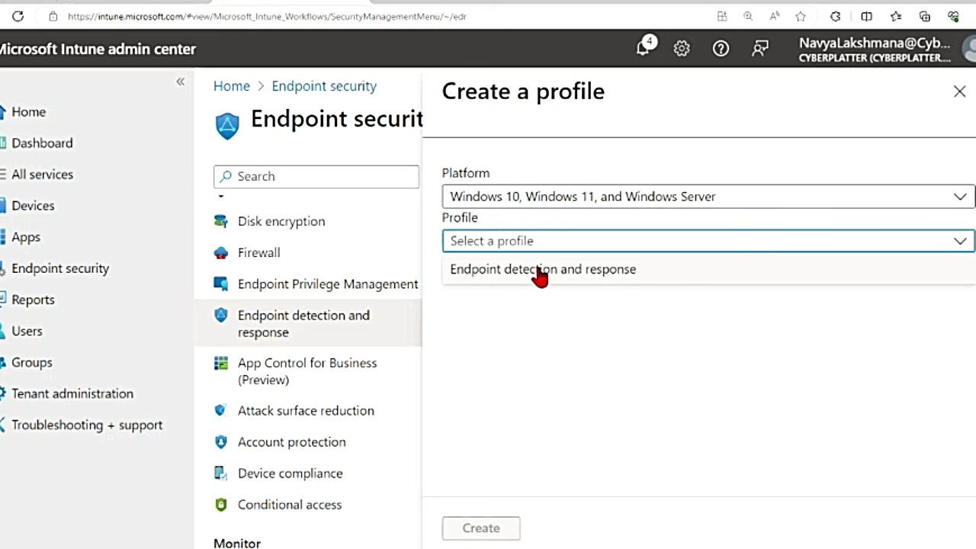
{"action": "left_click", "coordinate": [519, 280]}
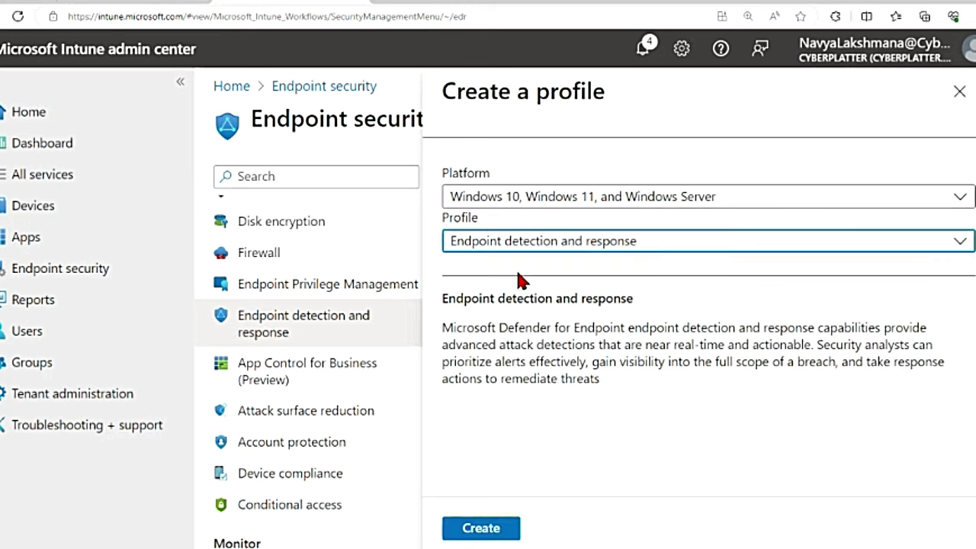
{"action": "left_click", "coordinate": [480, 529]}
Name the policy 'Test Onboard MDE Policy' and paste the same text as its description
{"action": "left_click", "coordinate": [351, 256]}
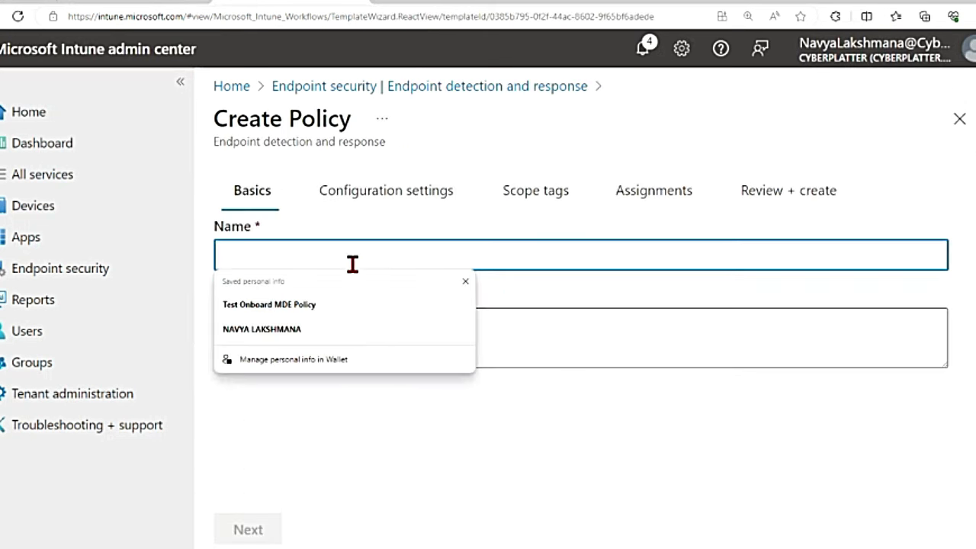
{"action": "type", "text": "Test Onboard MDE Policy"}
{"action": "key", "text": "Tab"}
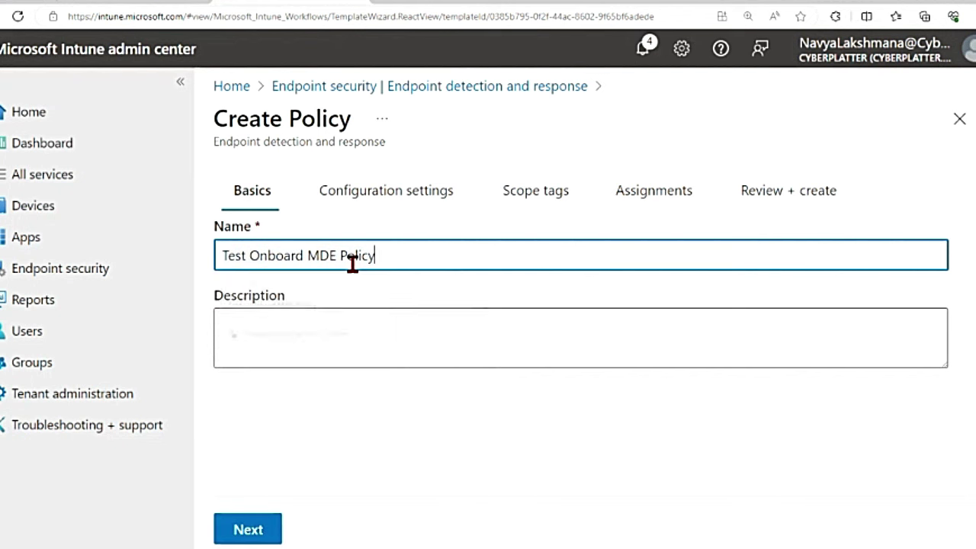
{"action": "key", "text": "Tab"}
{"action": "left_click_drag", "start_coordinate": [427, 261], "coordinate": [224, 263]}
{"action": "key", "text": "ctrl+c"}
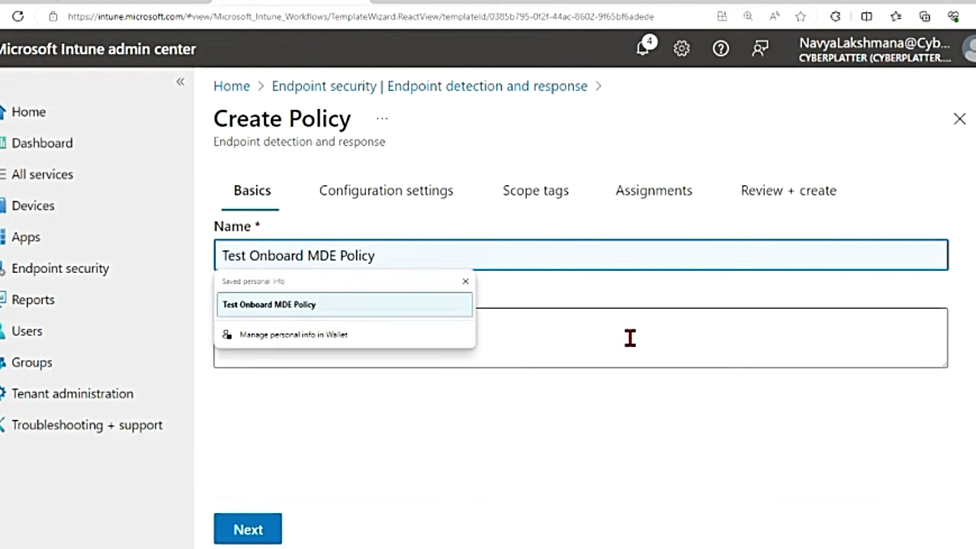
{"action": "left_click", "coordinate": [585, 346]}
{"action": "key", "text": "ctrl+v"}
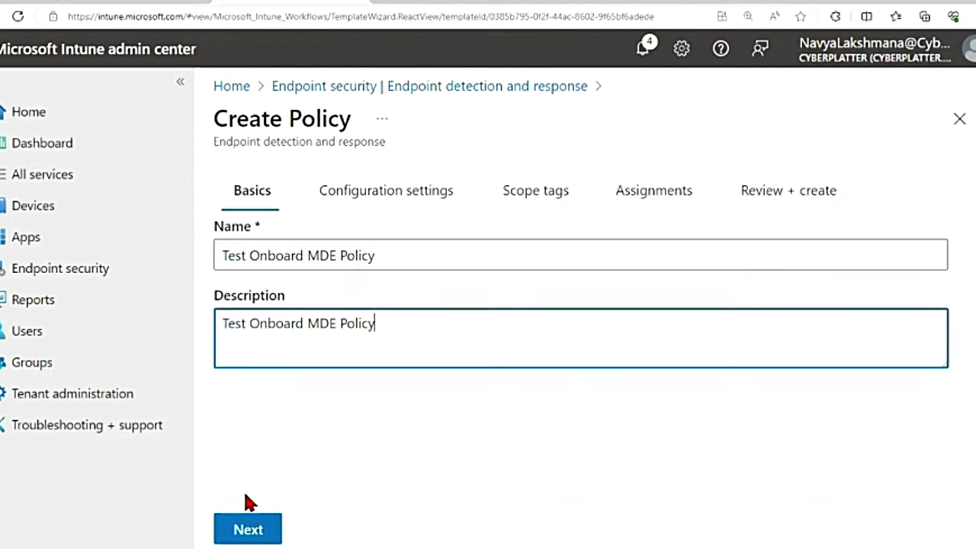
Set the client configuration package type to Auto from connector
{"action": "left_click", "coordinate": [249, 532]}
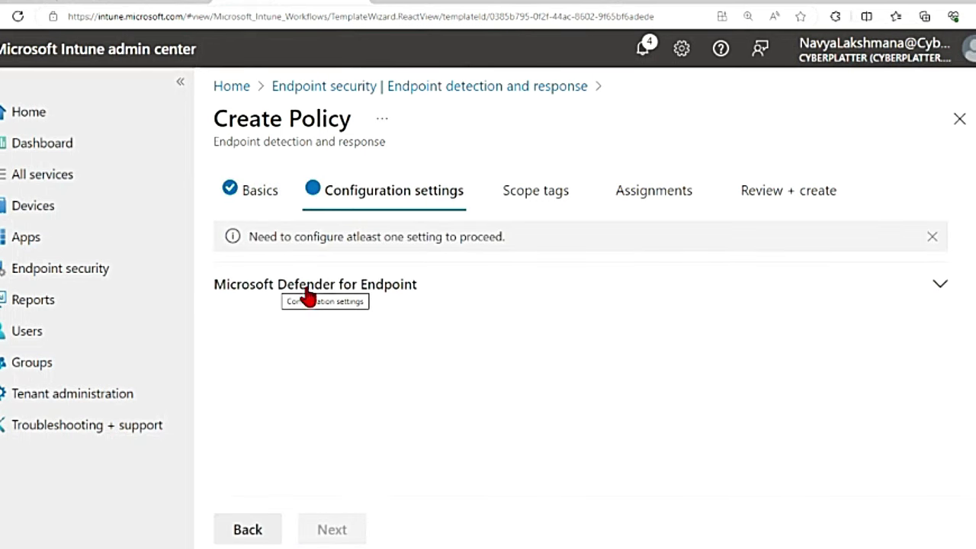
{"action": "left_click", "coordinate": [939, 289]}
{"action": "scroll", "coordinate": [523, 382], "scroll_direction": "down", "scroll_amount": 2}
{"action": "scroll", "coordinate": [522, 379], "scroll_direction": "up", "scroll_amount": 2}
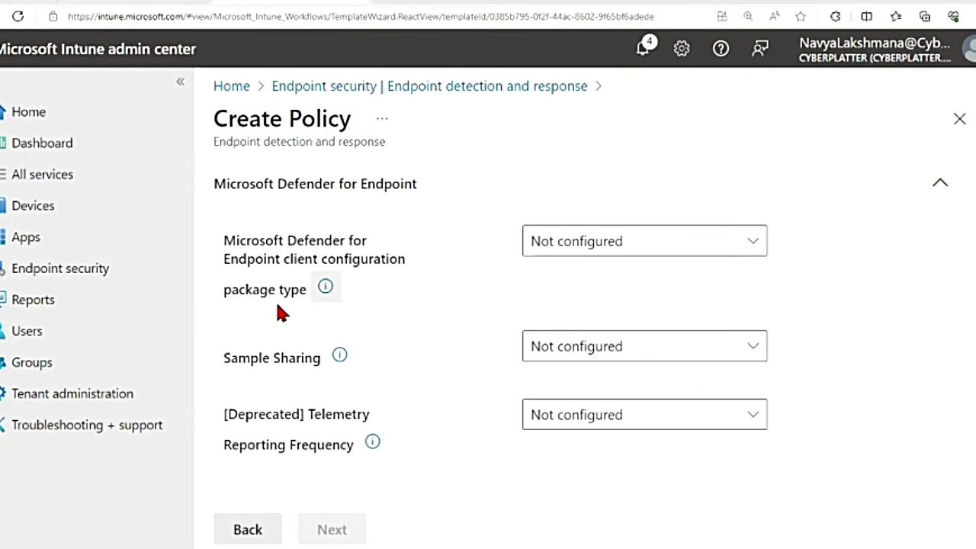
{"action": "left_click", "coordinate": [751, 245]}
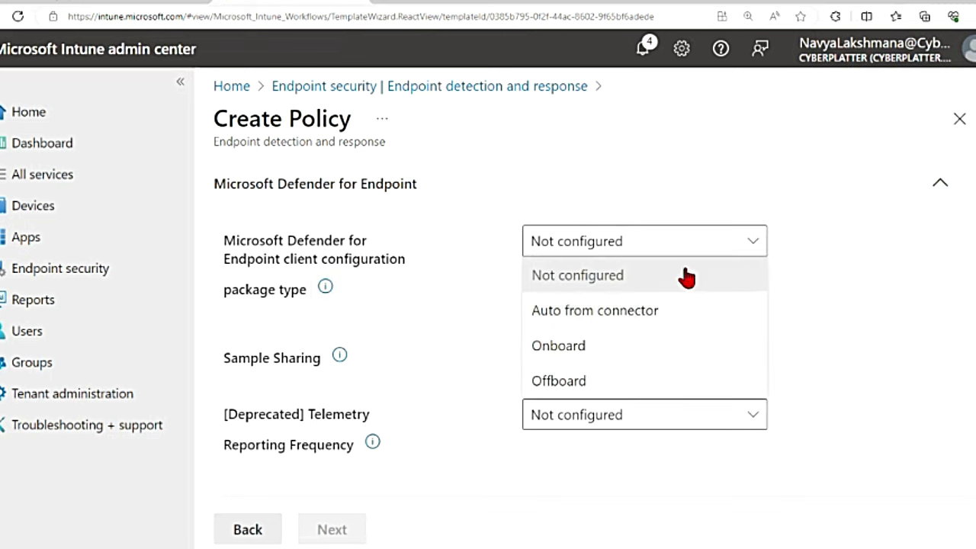
{"action": "left_click", "coordinate": [625, 318]}
Leave Sample Sharing and telemetry reporting frequency as Not configured and continue to Scope tags
{"action": "scroll", "coordinate": [458, 321], "scroll_direction": "down", "scroll_amount": 2}
{"action": "left_click", "coordinate": [296, 314]}
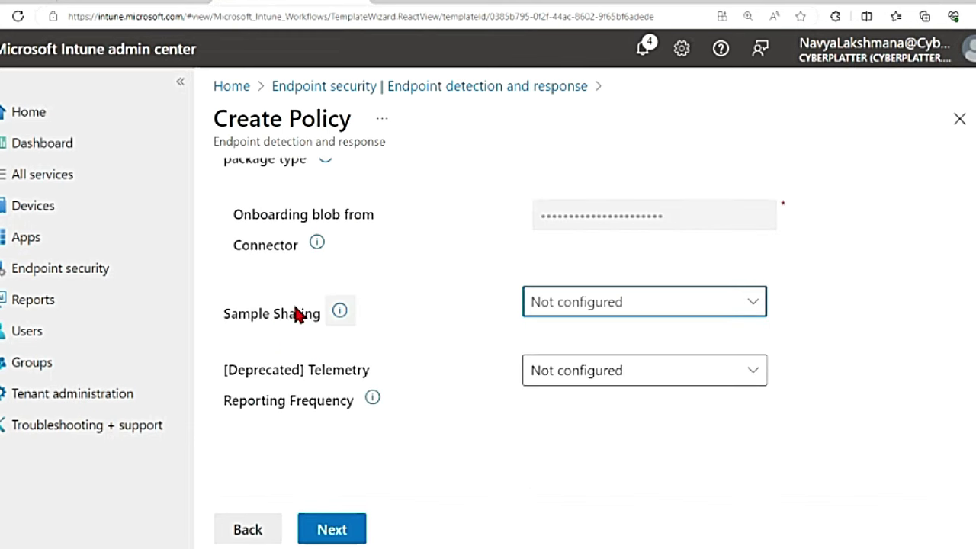
{"action": "left_click", "coordinate": [744, 310]}
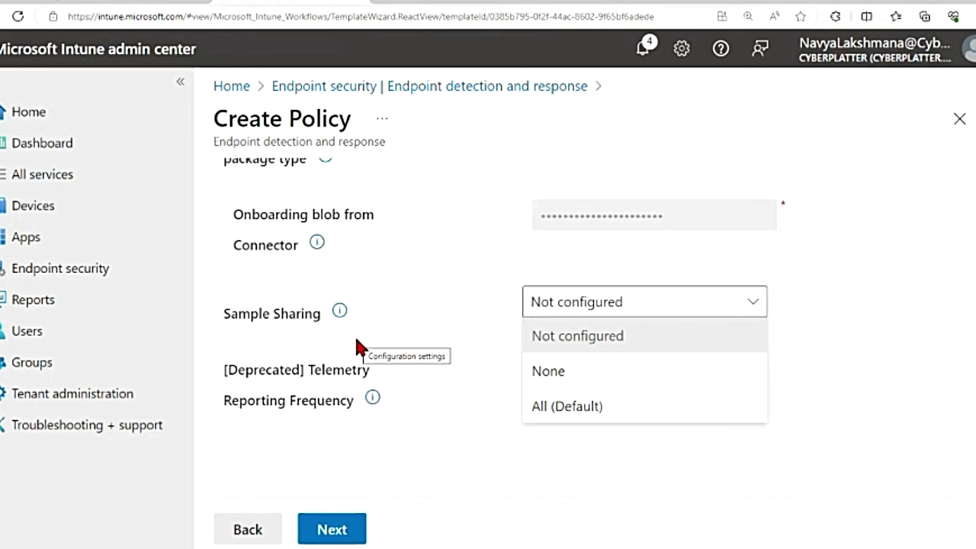
{"action": "left_click", "coordinate": [589, 347]}
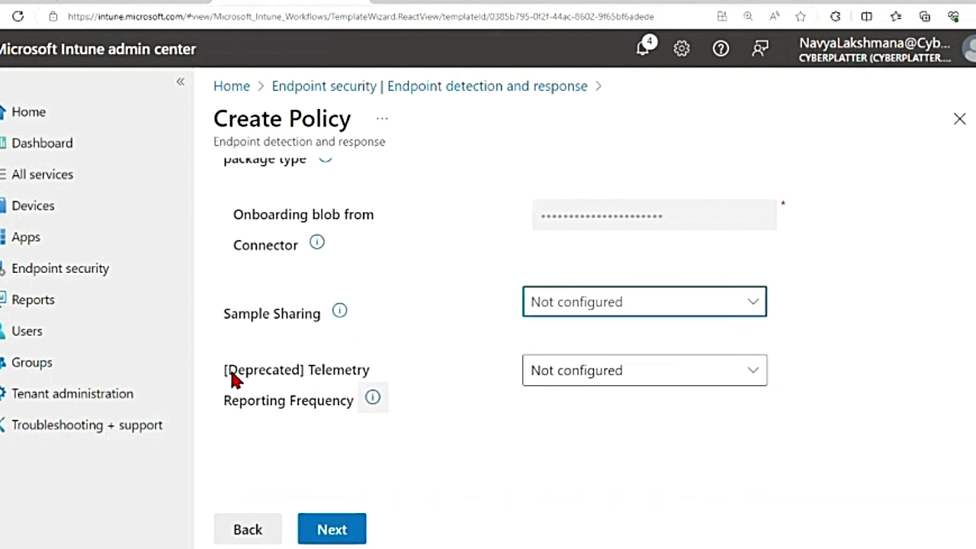
{"action": "left_click_drag", "start_coordinate": [228, 370], "coordinate": [299, 379]}
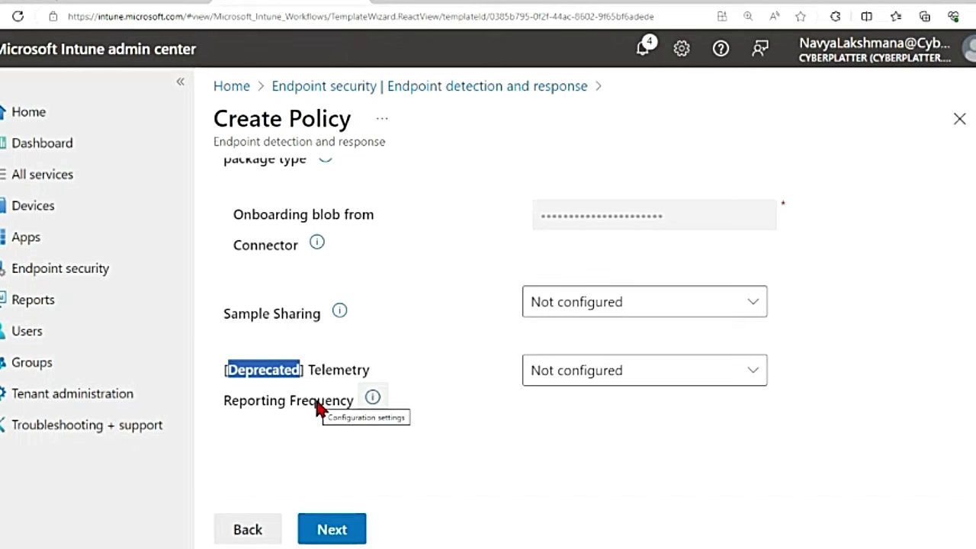
{"action": "left_click", "coordinate": [741, 375]}
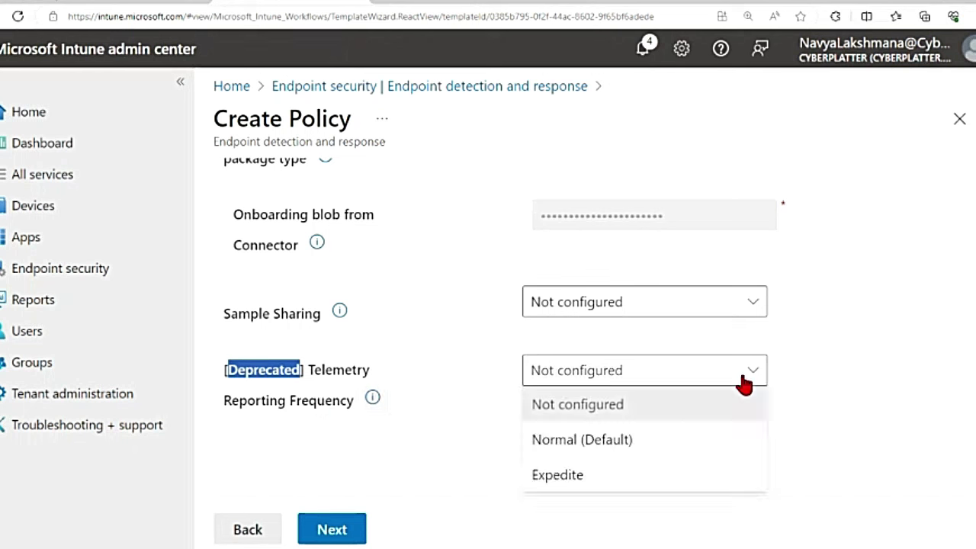
{"action": "left_click", "coordinate": [573, 412]}
{"action": "left_click", "coordinate": [332, 532]}
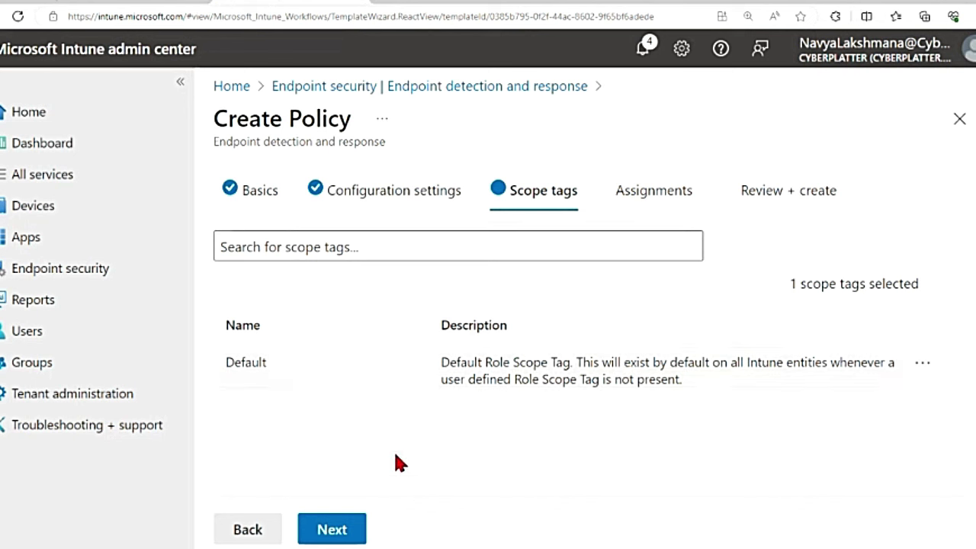
Move the EDR policy wizard from Scope tags on to Assignments
{"action": "left_click", "coordinate": [354, 528]}
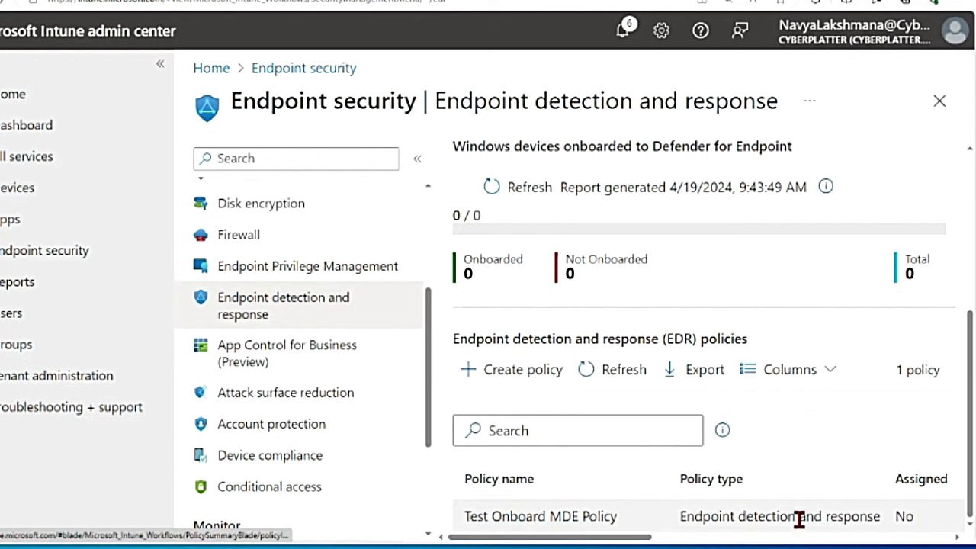
{"action": "left_click_drag", "start_coordinate": [599, 540], "coordinate": [884, 539]}
{"action": "scroll", "coordinate": [883, 539], "scroll_direction": "left", "scroll_amount": 10}
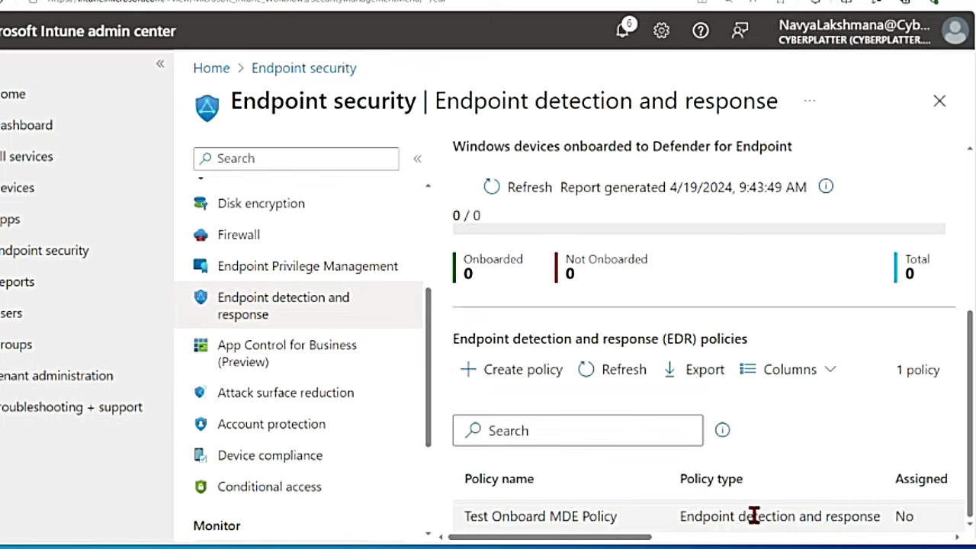
{"action": "scroll", "coordinate": [245, 411], "scroll_direction": "down", "scroll_amount": 1}
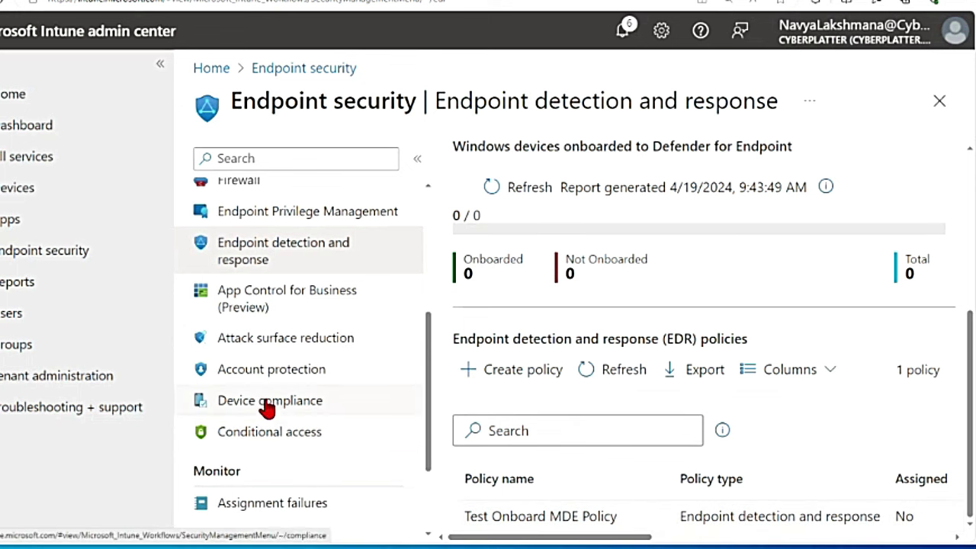
Create a new Device compliance policy for the Windows 10 and later platform
{"action": "left_click", "coordinate": [267, 405]}
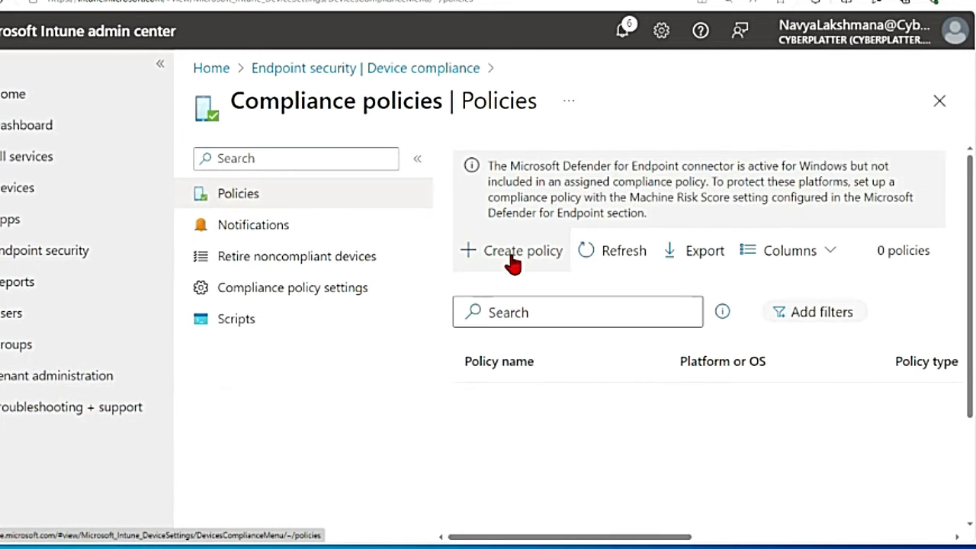
{"action": "left_click", "coordinate": [513, 263]}
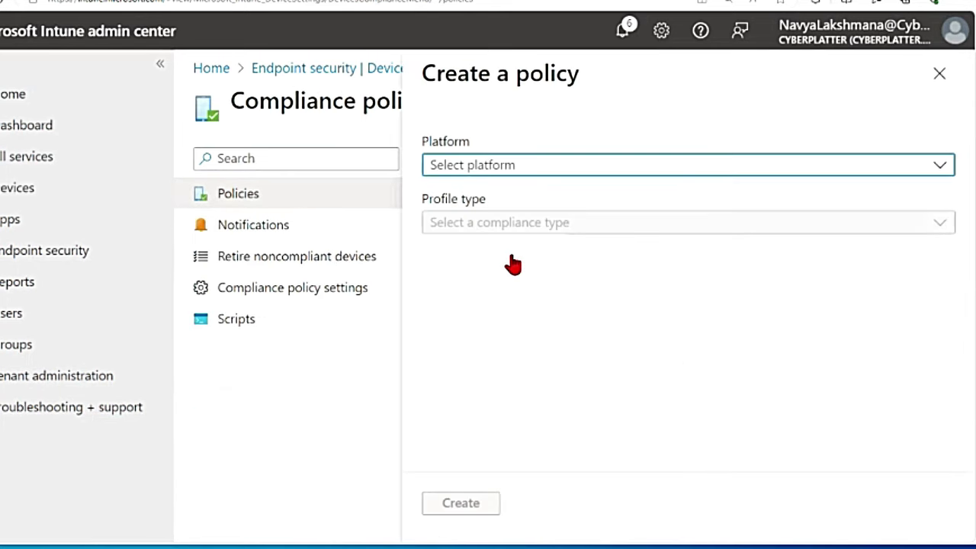
{"action": "left_click", "coordinate": [541, 169]}
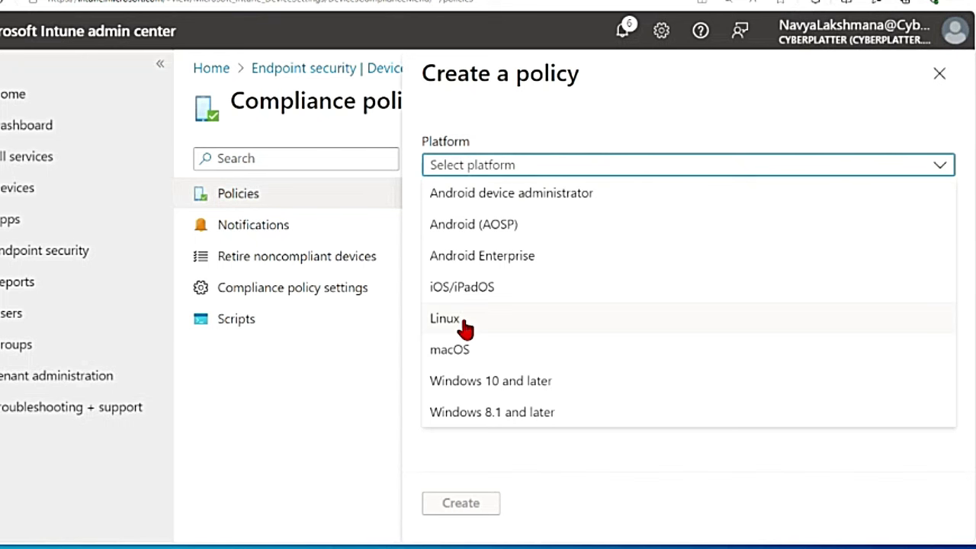
{"action": "left_click", "coordinate": [483, 385]}
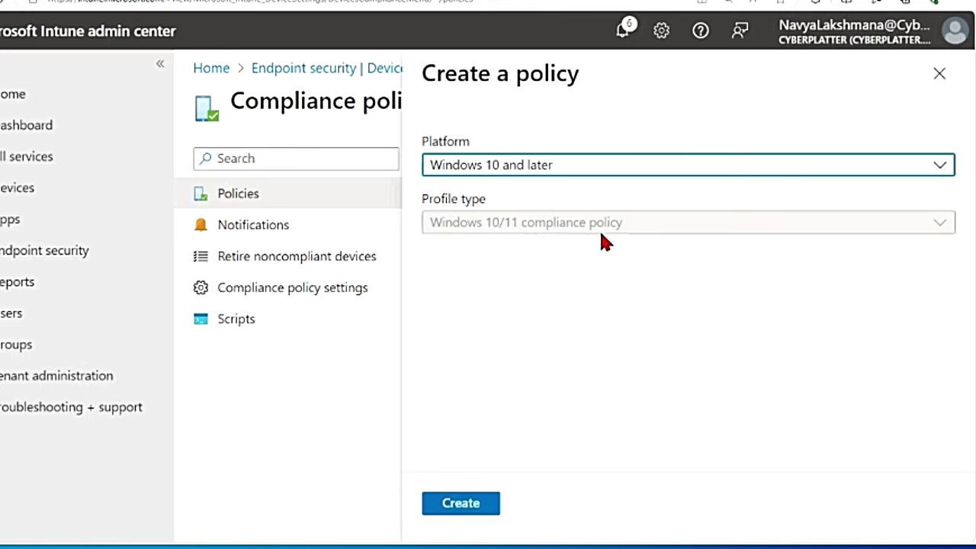
{"action": "left_click", "coordinate": [461, 504]}
Name the policy 'Test MDE Compliance Policy' and paste the same text as its description
{"action": "left_click", "coordinate": [488, 220]}
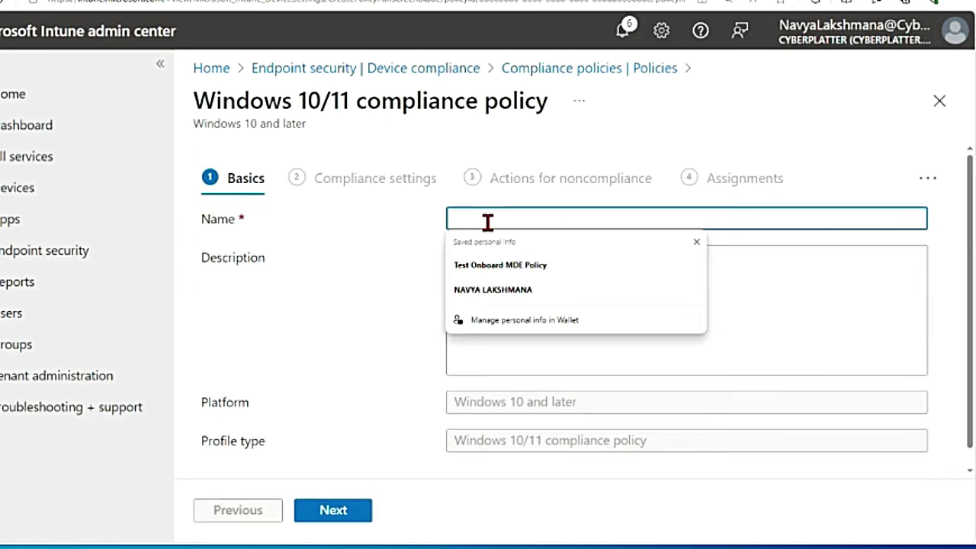
{"action": "type", "text": "T"}
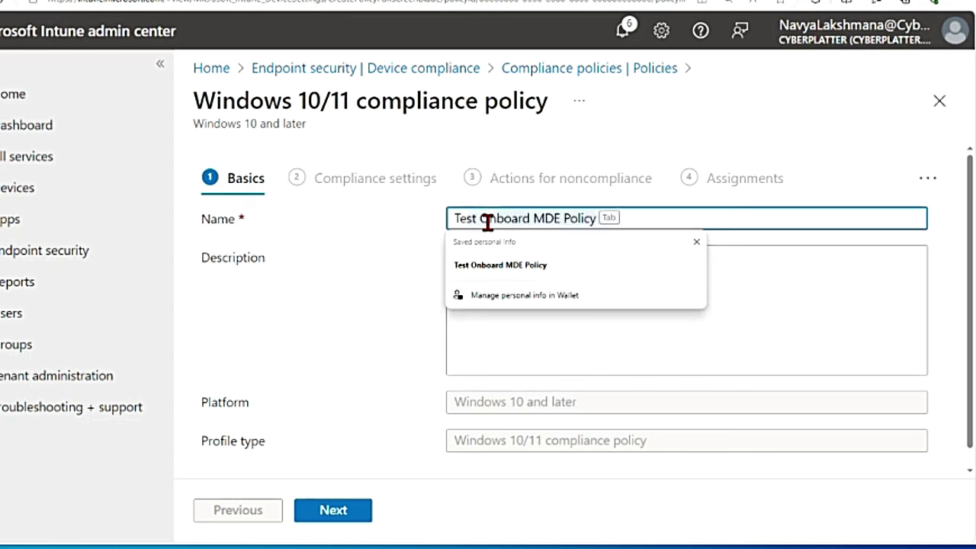
{"action": "type", "text": "est MDE Con"}
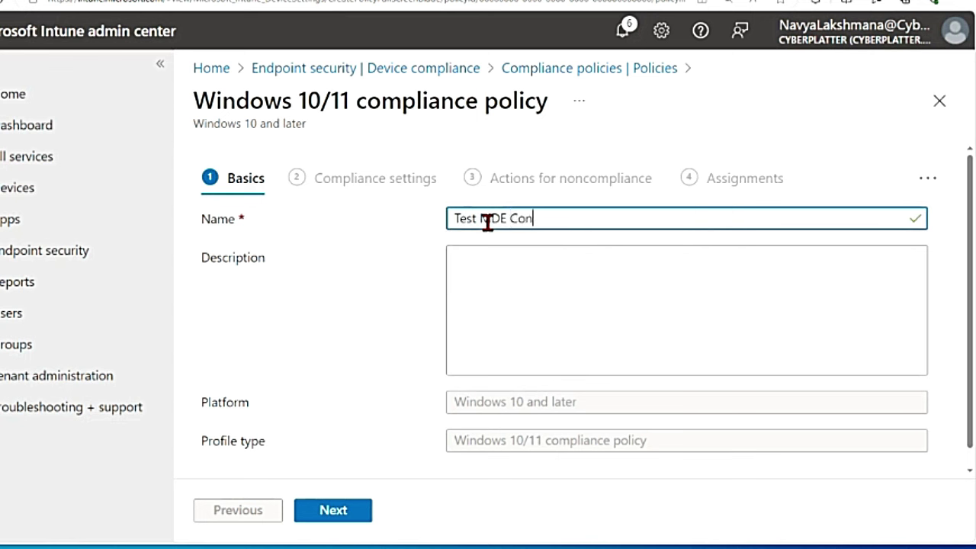
{"action": "key", "text": "BackSpace"}
{"action": "type", "text": "mpliance Policy"}
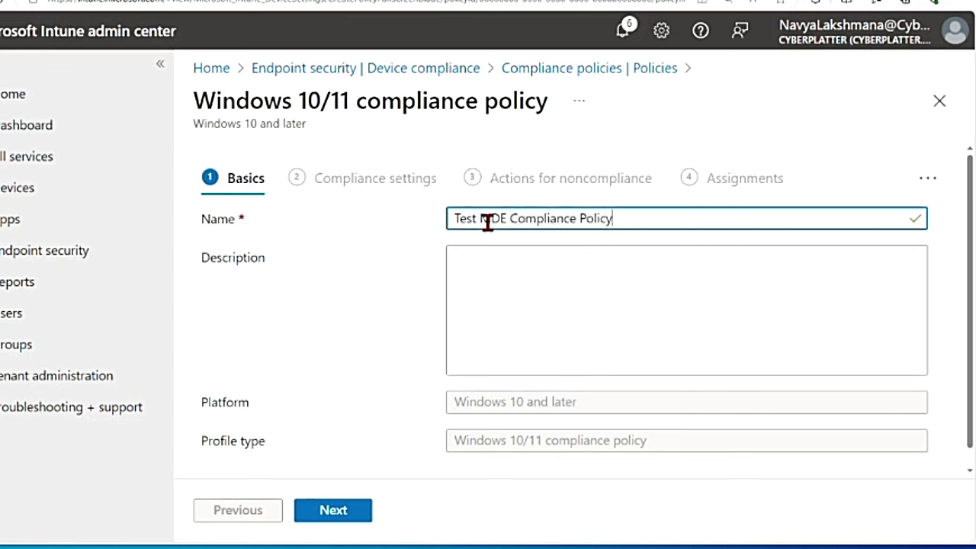
{"action": "key", "text": "ctrl+a"}
{"action": "key", "text": "ctrl+c"}
{"action": "left_click", "coordinate": [482, 281]}
{"action": "key", "text": "ctrl+v"}
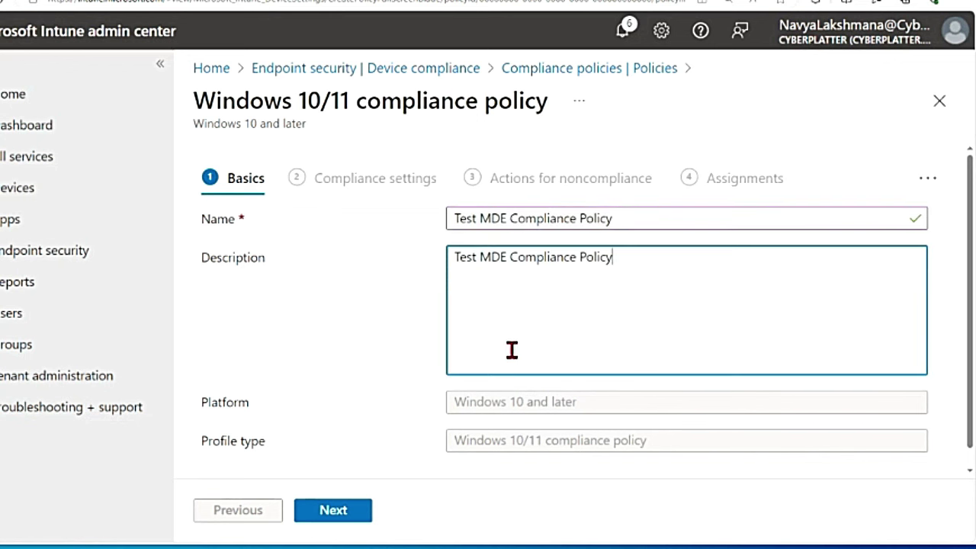
In the Microsoft Defender for Endpoint compliance settings, set the maximum machine risk score to Medium
{"action": "left_click", "coordinate": [335, 517]}
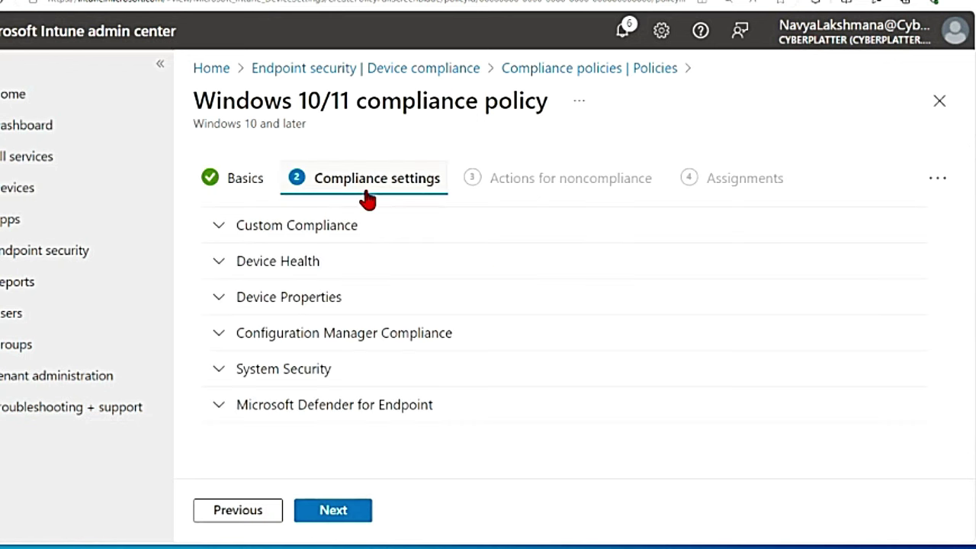
{"action": "left_click", "coordinate": [227, 419]}
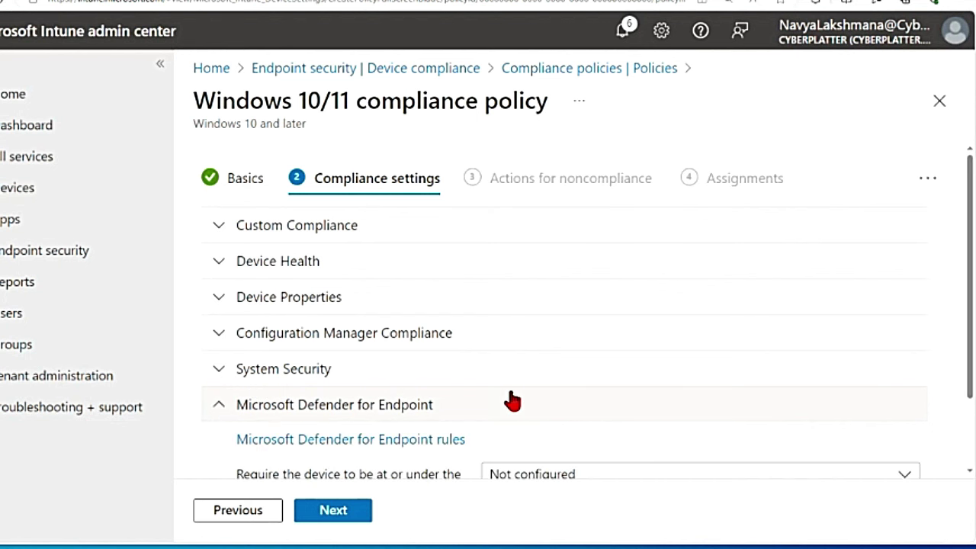
{"action": "scroll", "coordinate": [511, 399], "scroll_direction": "down", "scroll_amount": 2}
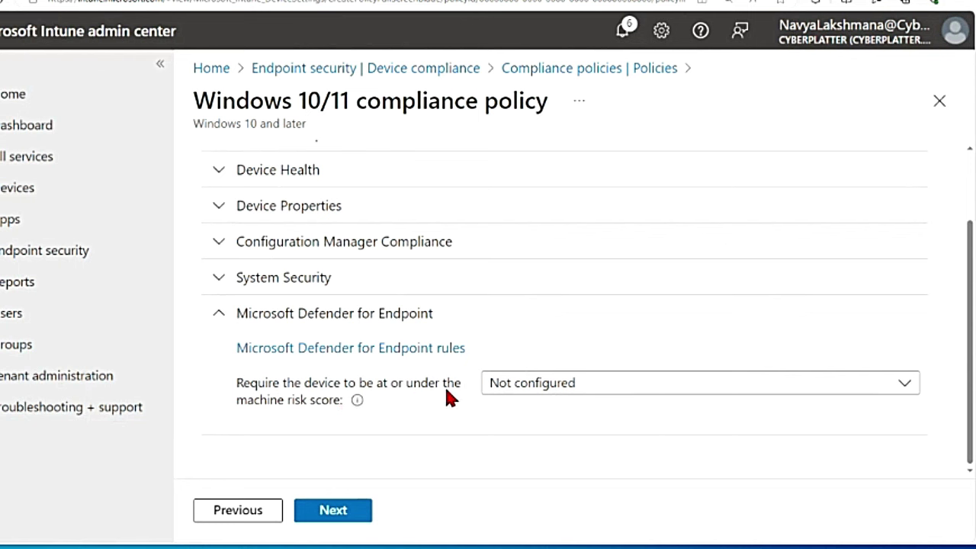
{"action": "left_click", "coordinate": [649, 392]}
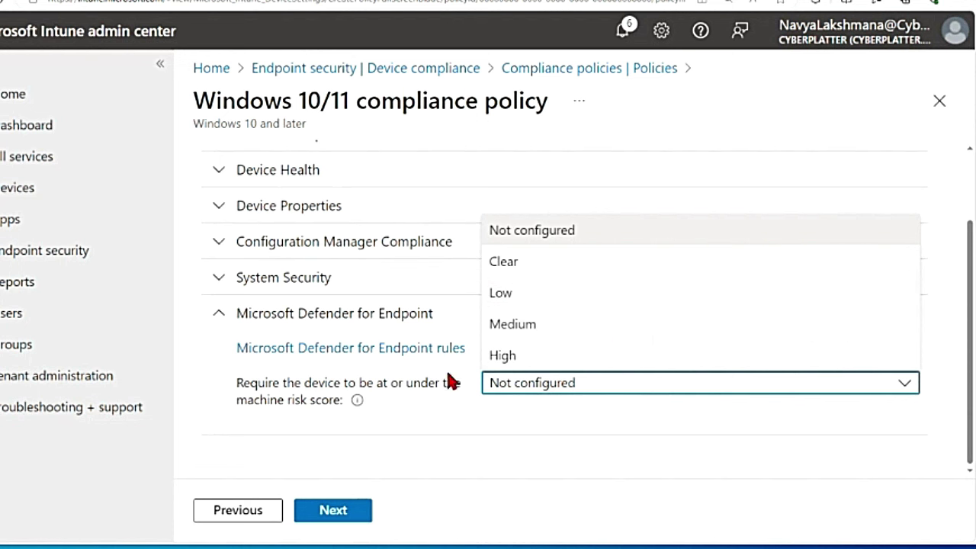
{"action": "mouse_move", "coordinate": [356, 402]}
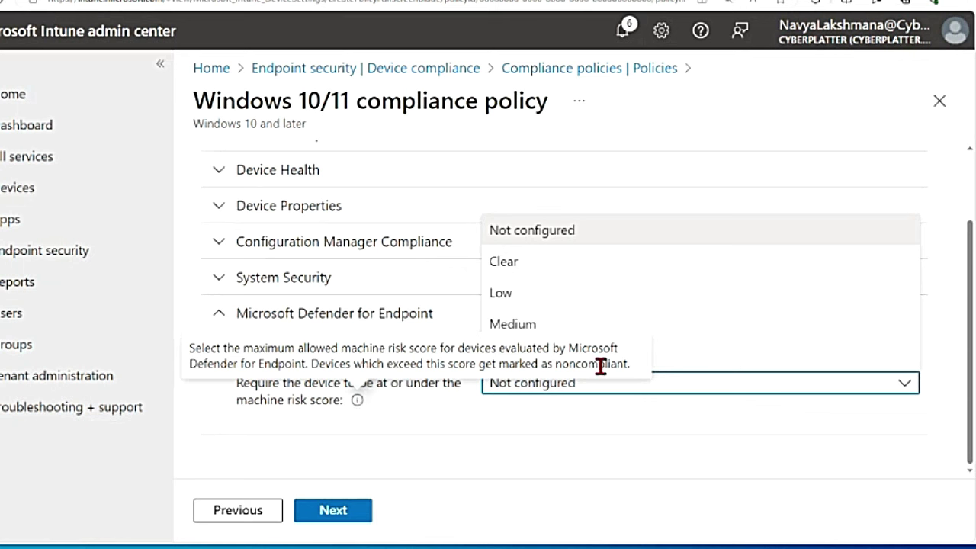
{"action": "left_click_drag", "start_coordinate": [555, 364], "coordinate": [633, 359]}
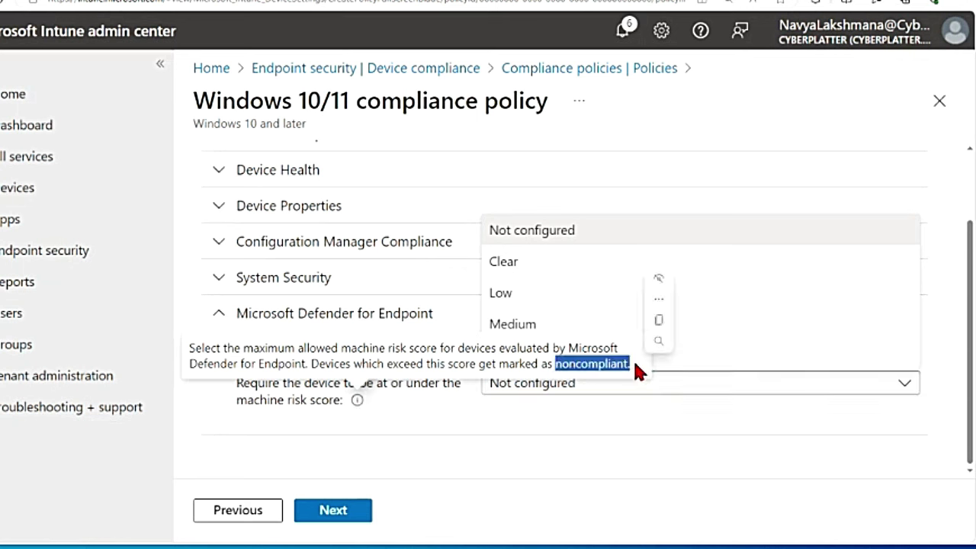
{"action": "left_click", "coordinate": [507, 292]}
{"action": "left_click", "coordinate": [546, 387]}
{"action": "left_click", "coordinate": [516, 331]}
{"action": "left_click", "coordinate": [338, 518]}
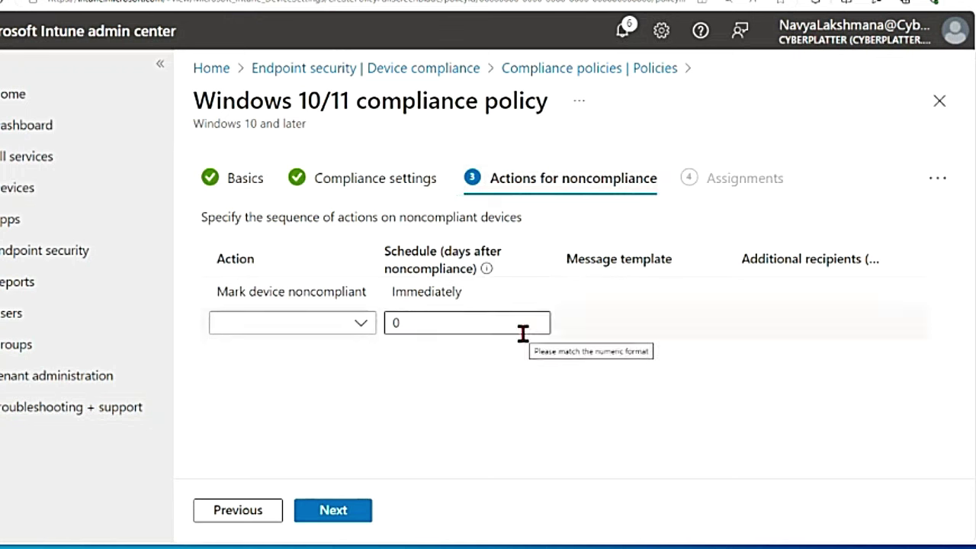
Add a 'Send email to end user' noncompliance action and confirm no message templates exist yet
{"action": "left_click", "coordinate": [359, 323]}
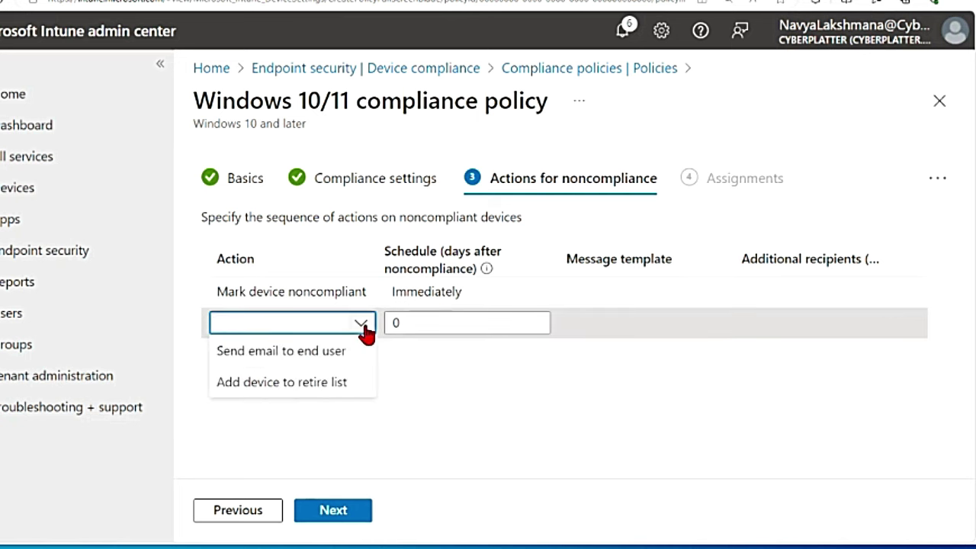
{"action": "left_click", "coordinate": [331, 357]}
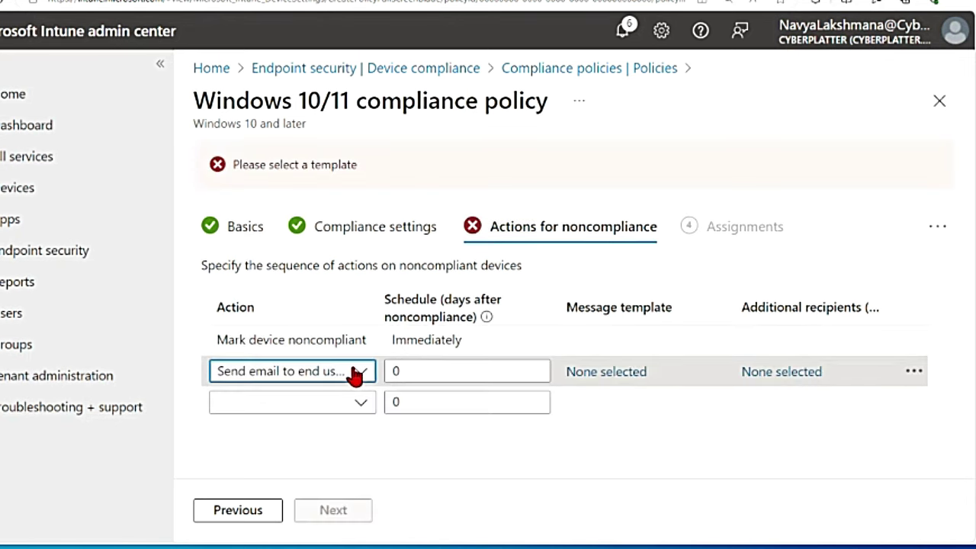
{"action": "left_click", "coordinate": [624, 376]}
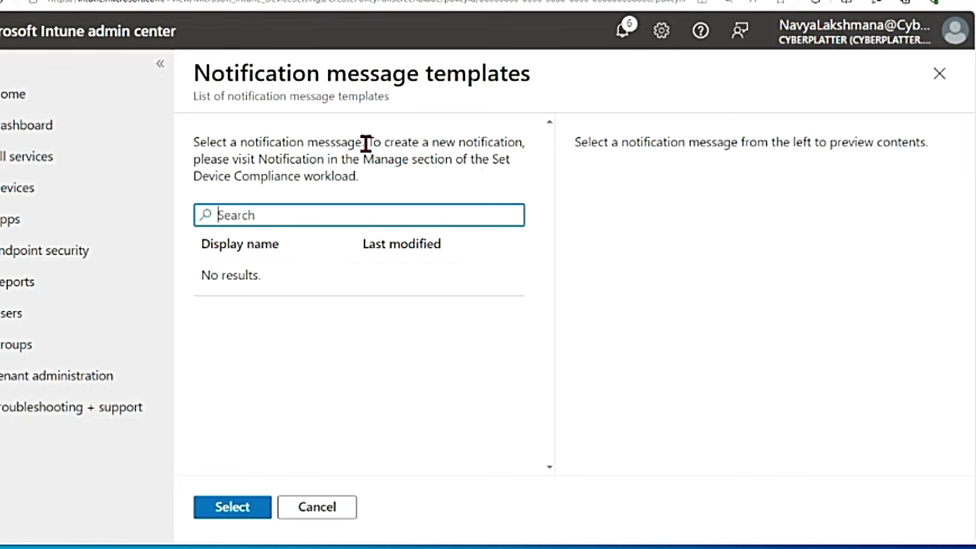
{"action": "left_click_drag", "start_coordinate": [370, 142], "coordinate": [538, 181]}
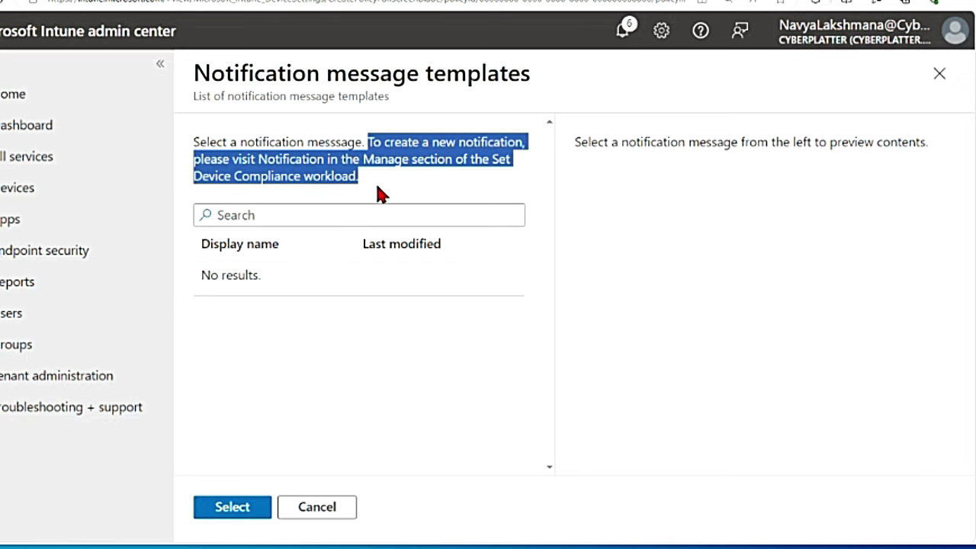
{"action": "left_click", "coordinate": [940, 73]}
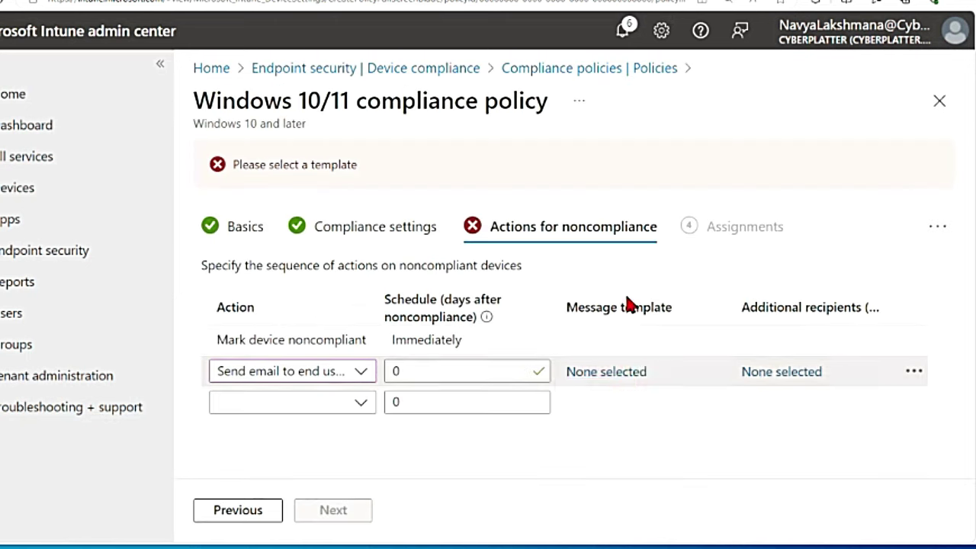
Check the empty additional recipients picker and add an 'Add device to retire list' action
{"action": "left_click", "coordinate": [784, 373]}
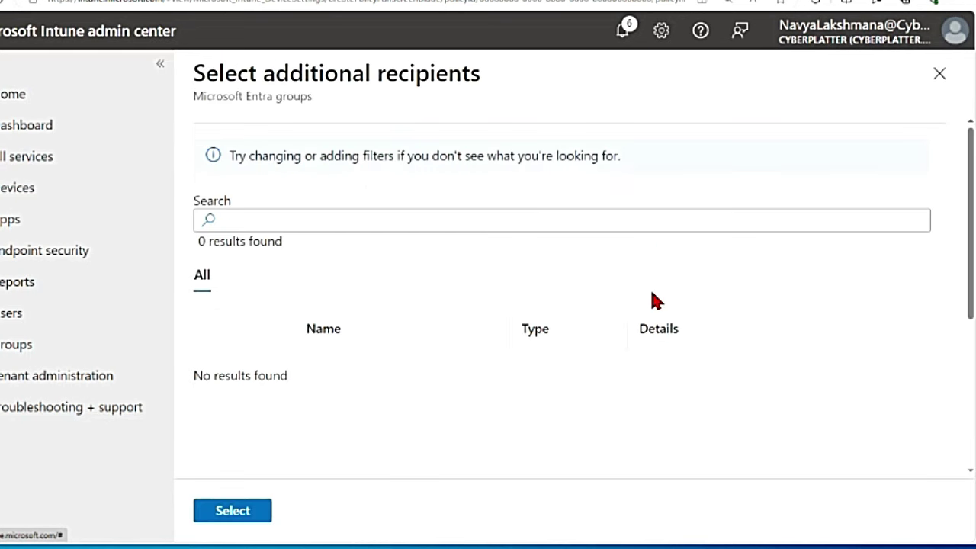
{"action": "key", "text": "Escape"}
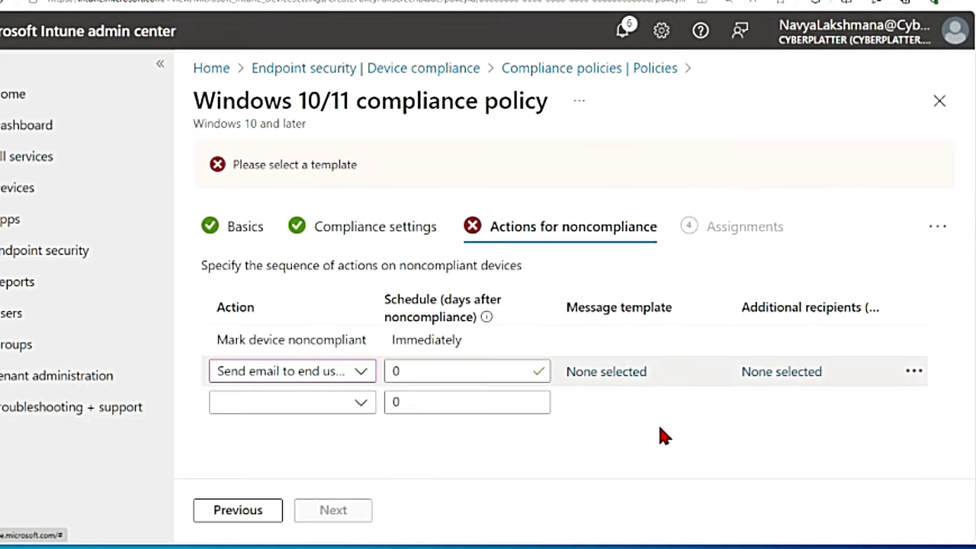
{"action": "left_click", "coordinate": [365, 405]}
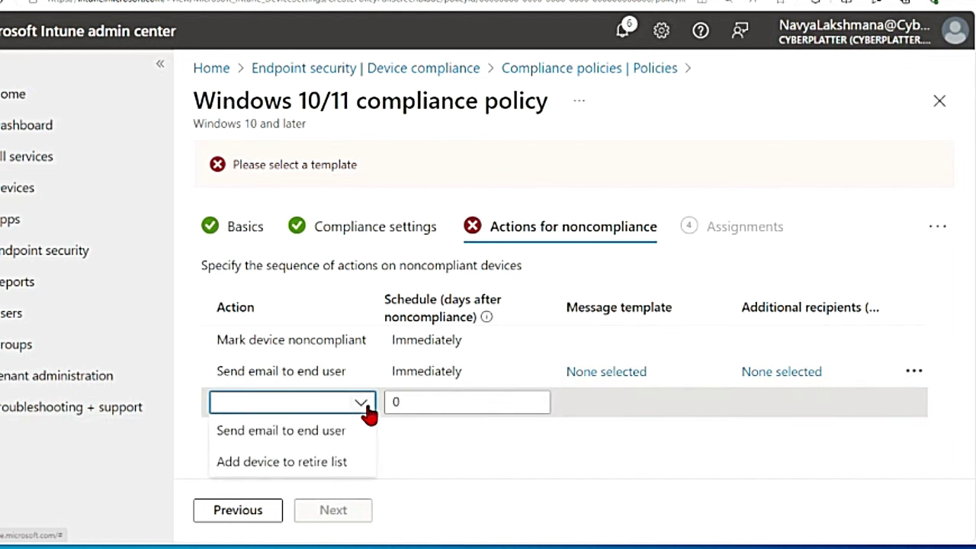
{"action": "left_click", "coordinate": [305, 465]}
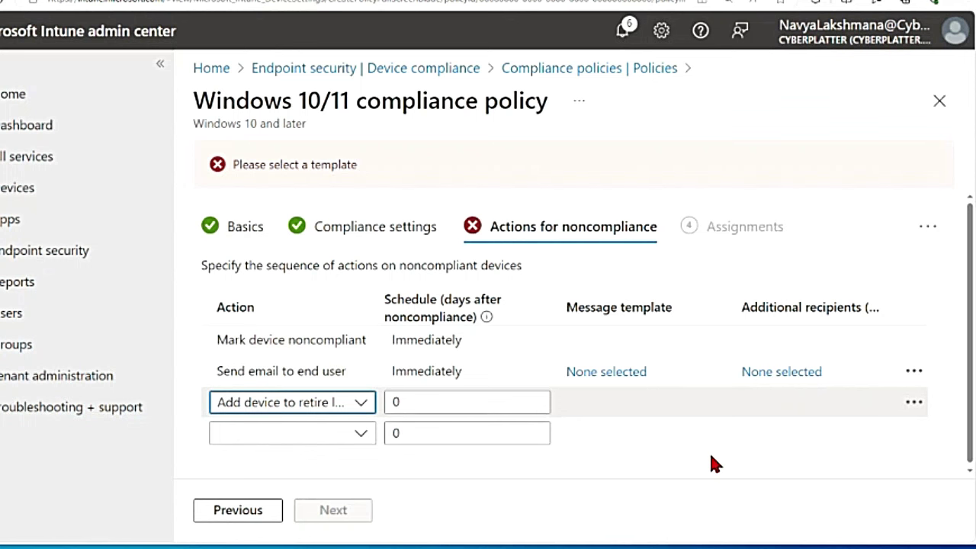
Delete the email and retire-list actions, leaving only Mark device noncompliant immediately
{"action": "left_click", "coordinate": [913, 372]}
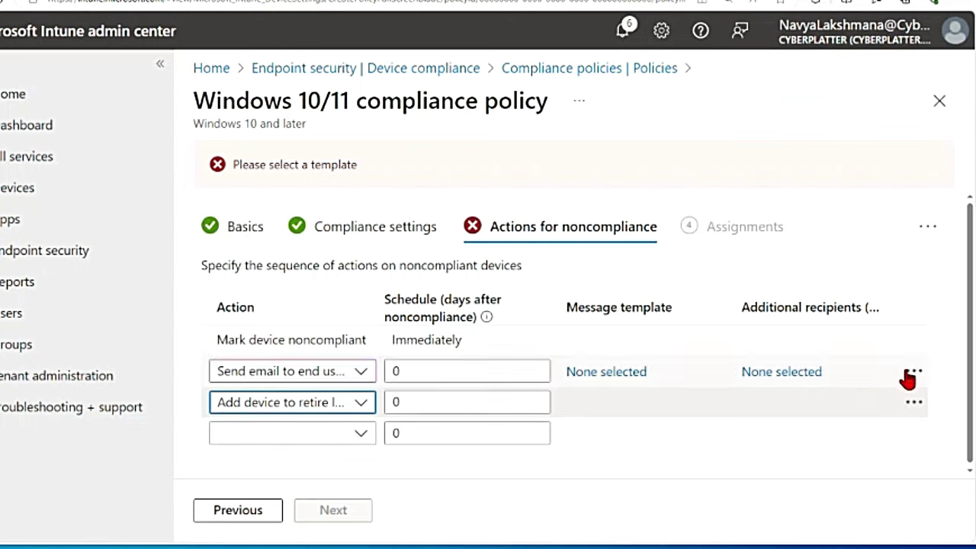
{"action": "left_click", "coordinate": [766, 387]}
{"action": "left_click", "coordinate": [914, 322]}
{"action": "left_click", "coordinate": [781, 340]}
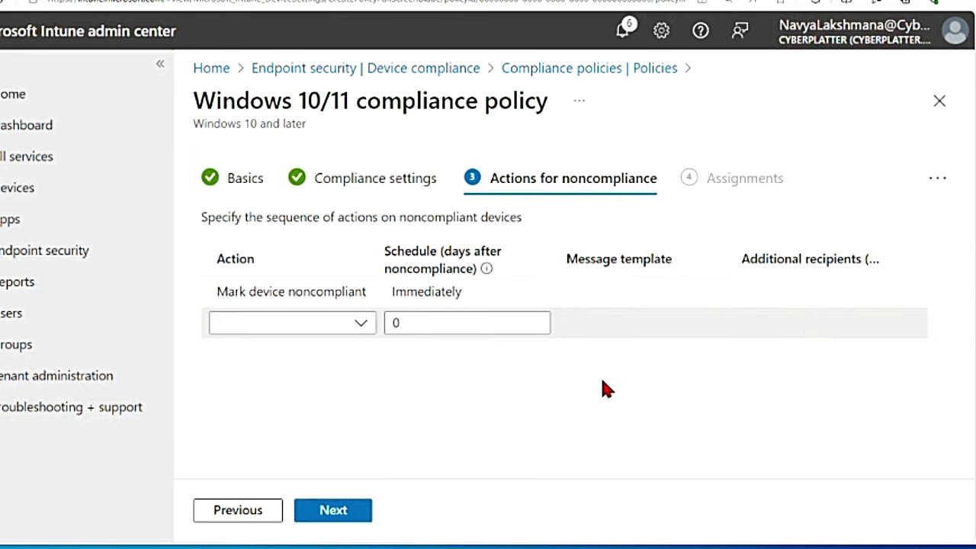
Include All users in the policy assignments and confirm no groups are excluded
{"action": "left_click", "coordinate": [333, 511]}
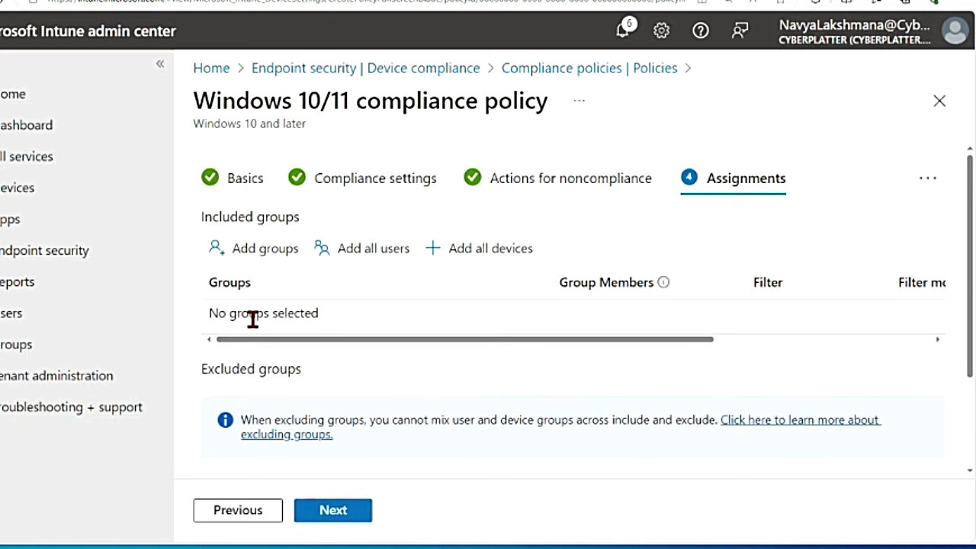
{"action": "left_click", "coordinate": [353, 257]}
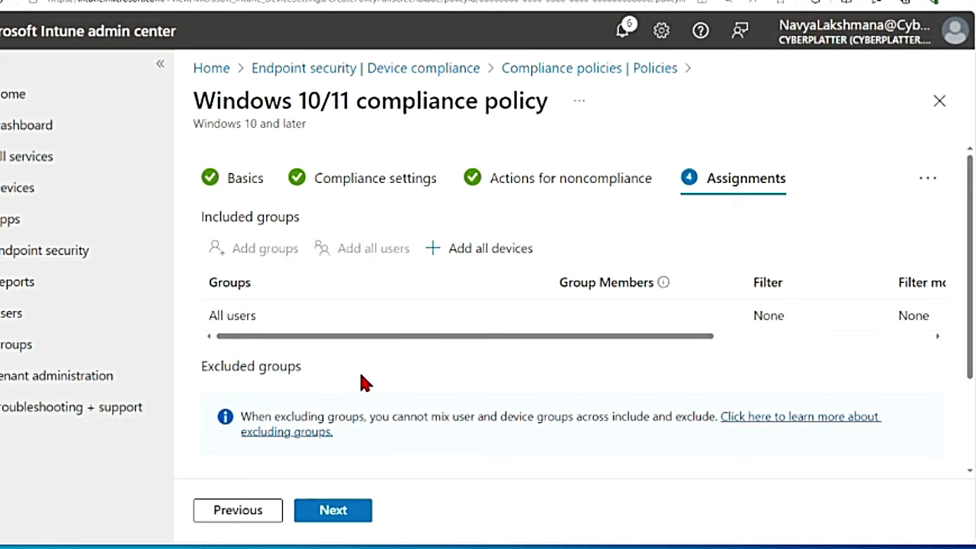
{"action": "scroll", "coordinate": [359, 381], "scroll_direction": "down", "scroll_amount": 3}
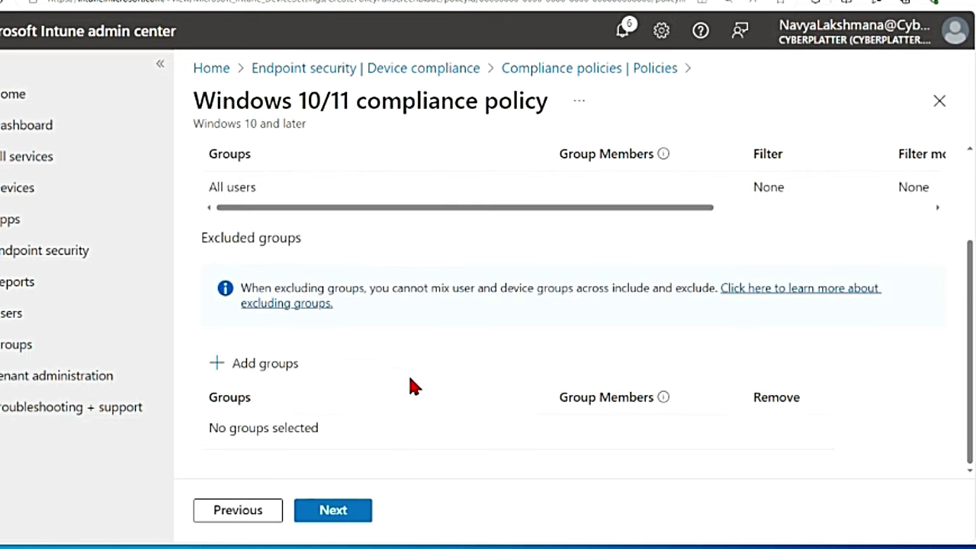
{"action": "scroll", "coordinate": [409, 381], "scroll_direction": "up", "scroll_amount": 3}
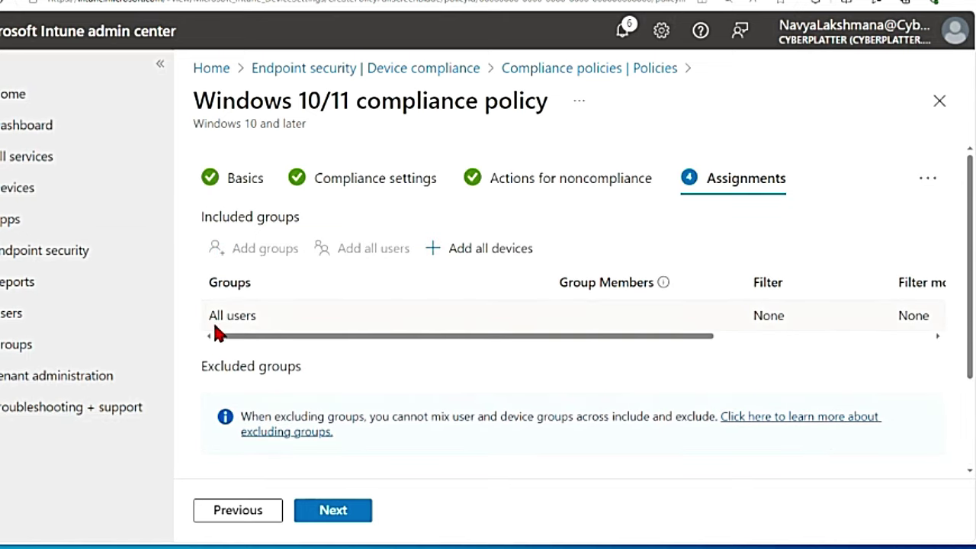
{"action": "scroll", "coordinate": [379, 333], "scroll_direction": "down", "scroll_amount": 3}
{"action": "scroll", "coordinate": [376, 336], "scroll_direction": "up", "scroll_amount": 3}
{"action": "scroll", "coordinate": [497, 410], "scroll_direction": "down", "scroll_amount": 3}
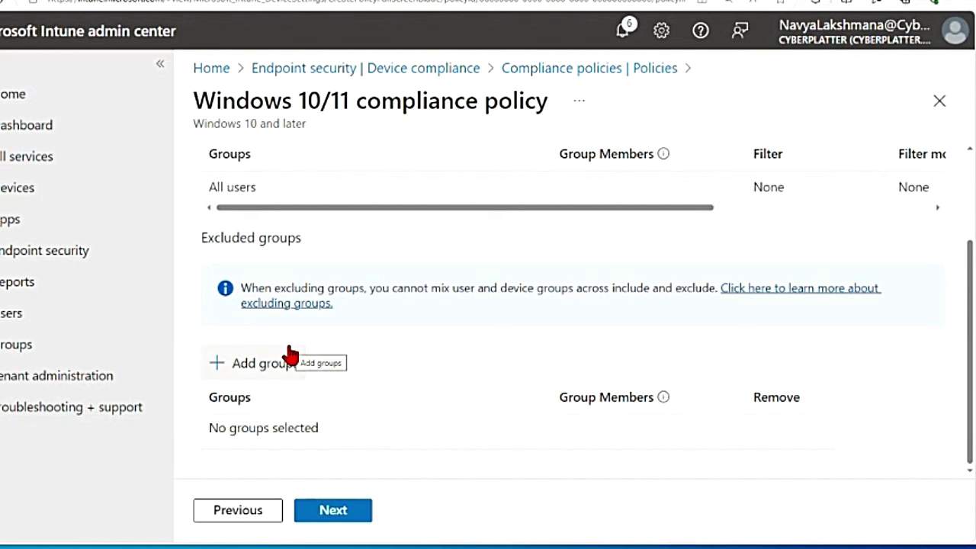
Review the Test MDE Compliance Policy summary and create the policy
{"action": "left_click", "coordinate": [343, 515]}
{"action": "scroll", "coordinate": [456, 409], "scroll_direction": "down", "scroll_amount": 10}
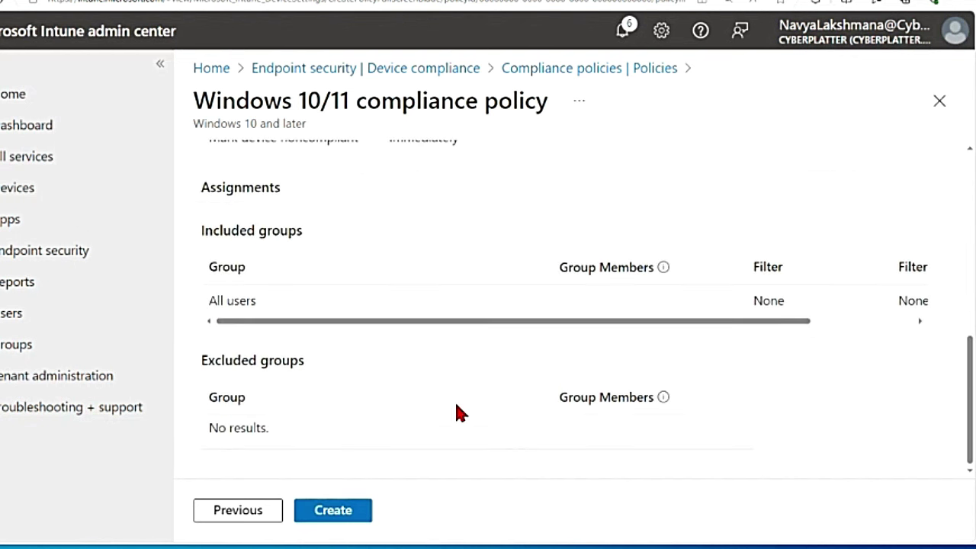
{"action": "scroll", "coordinate": [456, 412], "scroll_direction": "up", "scroll_amount": 4}
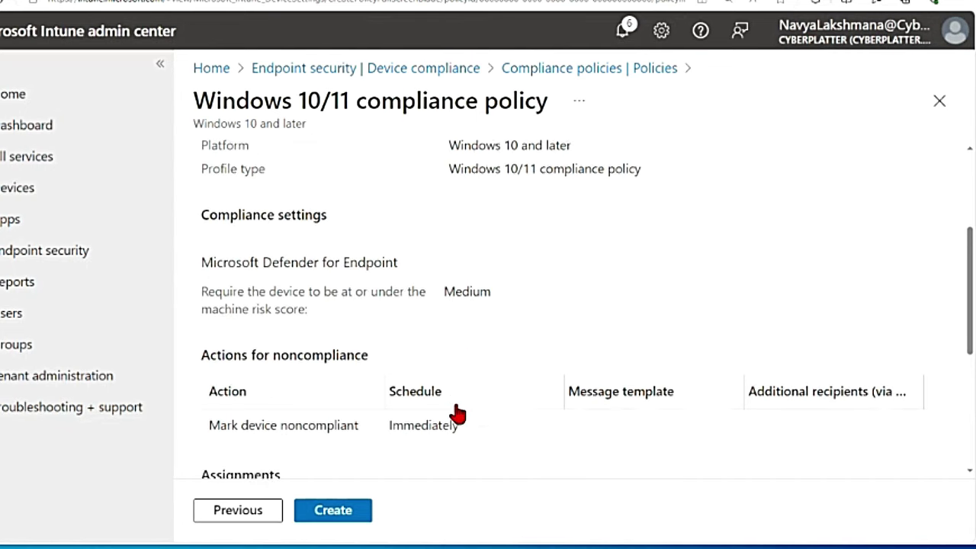
{"action": "scroll", "coordinate": [456, 412], "scroll_direction": "down", "scroll_amount": 5}
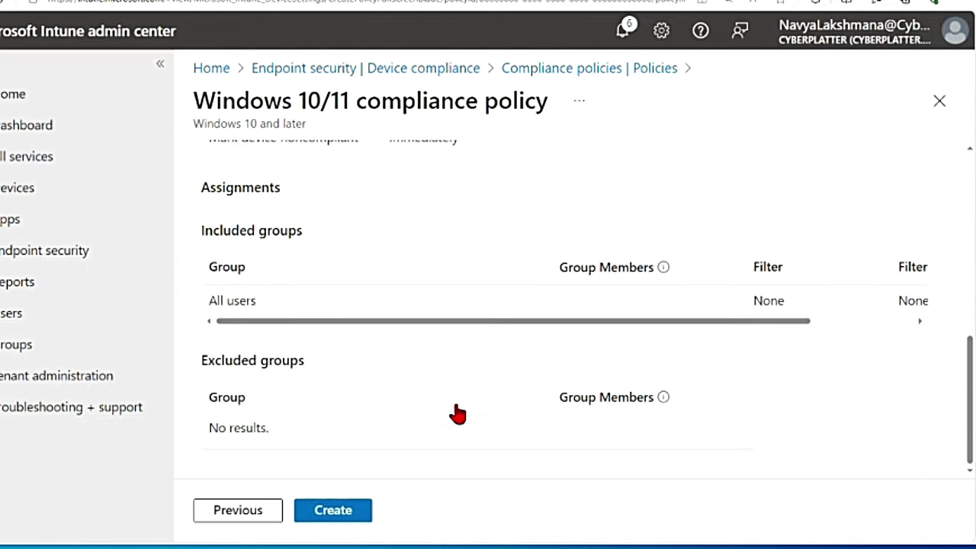
{"action": "left_click", "coordinate": [348, 519]}
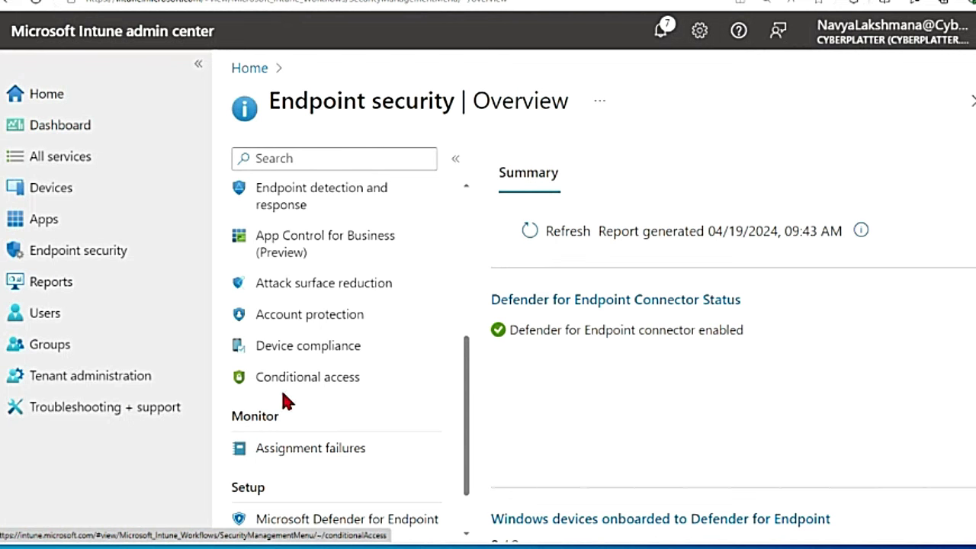
Open the Conditional access settings from the Endpoint security page
{"action": "scroll", "coordinate": [321, 389], "scroll_direction": "up", "scroll_amount": 5}
{"action": "scroll", "coordinate": [302, 415], "scroll_direction": "down", "scroll_amount": 5}
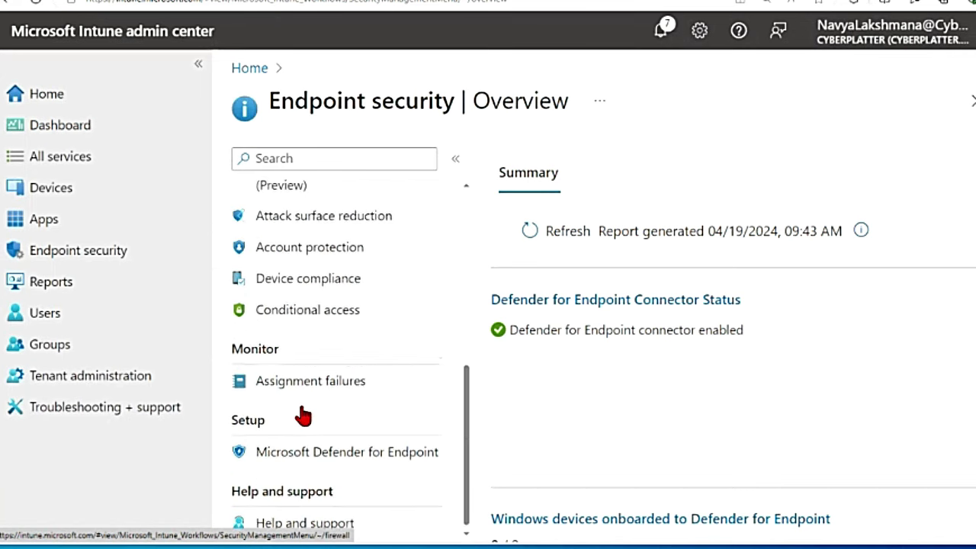
{"action": "left_click", "coordinate": [317, 307]}
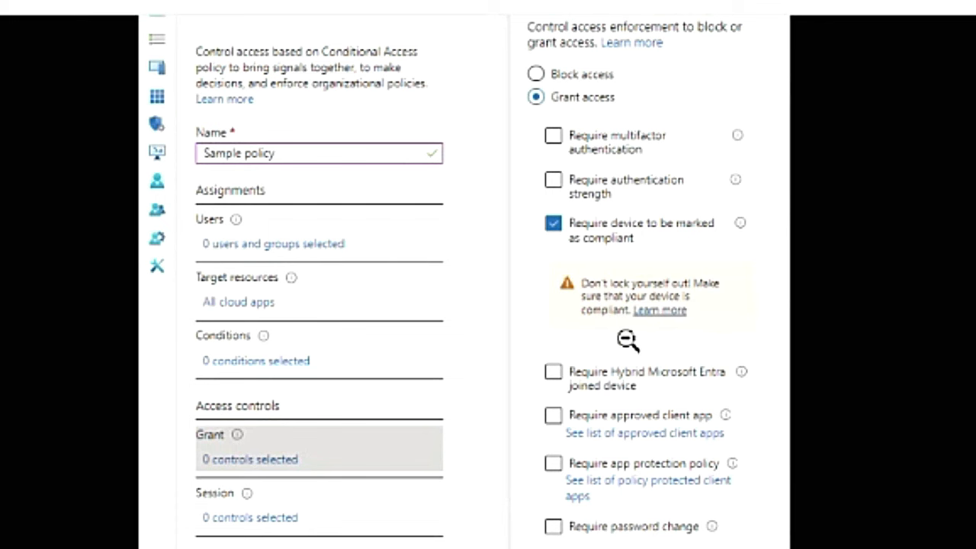
{"action": "scroll", "coordinate": [633, 396], "scroll_direction": "down", "scroll_amount": 1}
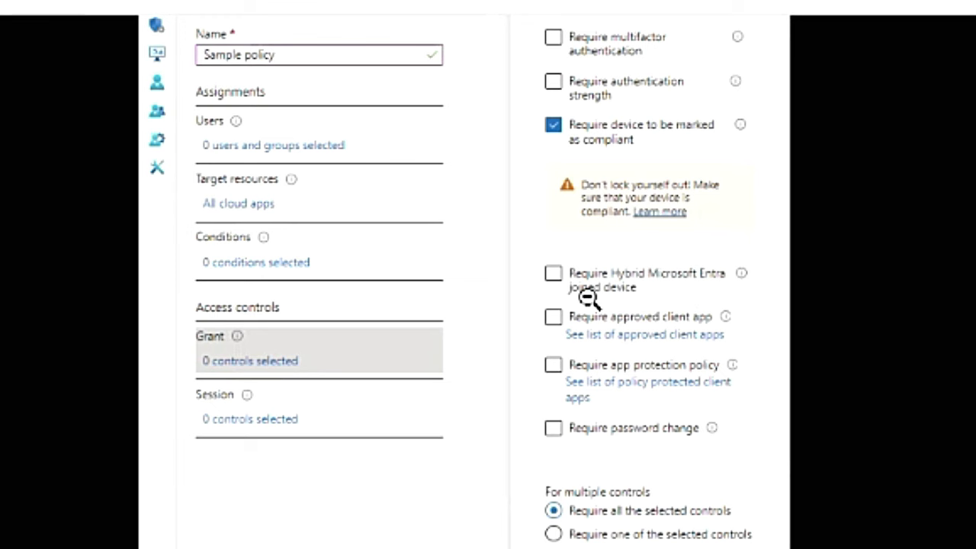
{"action": "scroll", "coordinate": [649, 408], "scroll_direction": "up", "scroll_amount": 2}
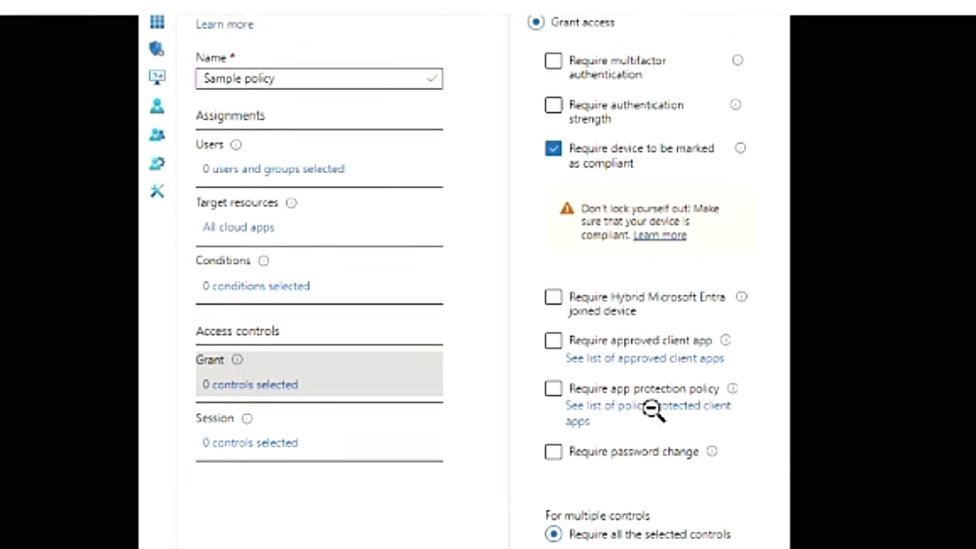
{"action": "scroll", "coordinate": [647, 499], "scroll_direction": "down", "scroll_amount": 4}
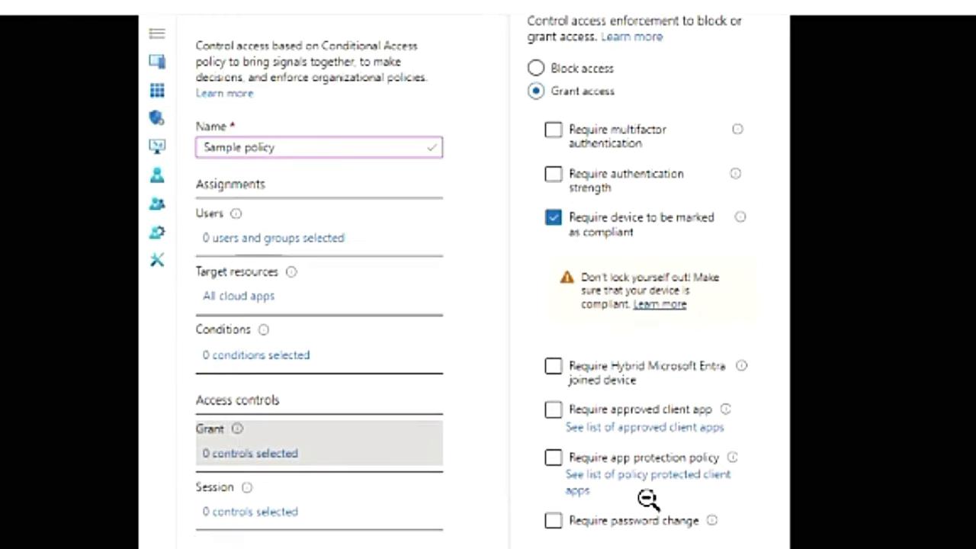